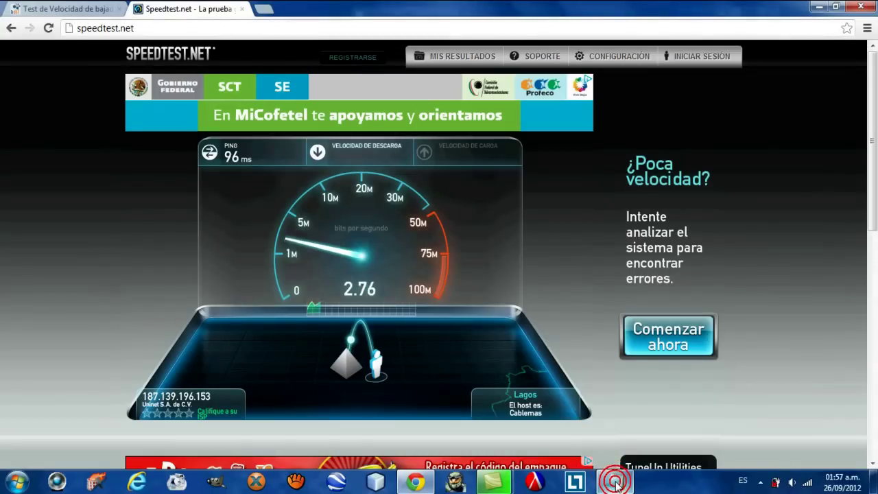
Move the Notepad note aside to reveal the speed gauge and clear its old text
left_click(615, 483)
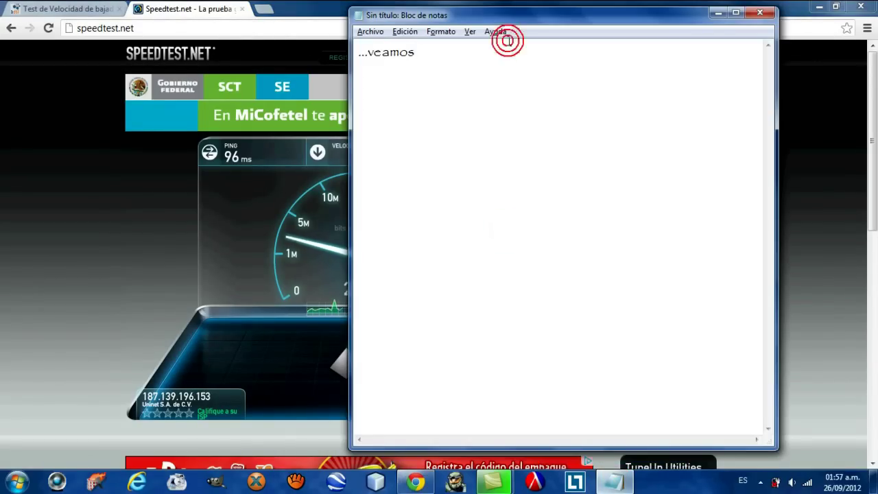
left_click_drag(500, 16, 663, 91)
key("ctrl+a")
key("BackSpace")
Write a note that the test shows a download just over 3 MB and 0.53 KB upload
type("com pdemos b")
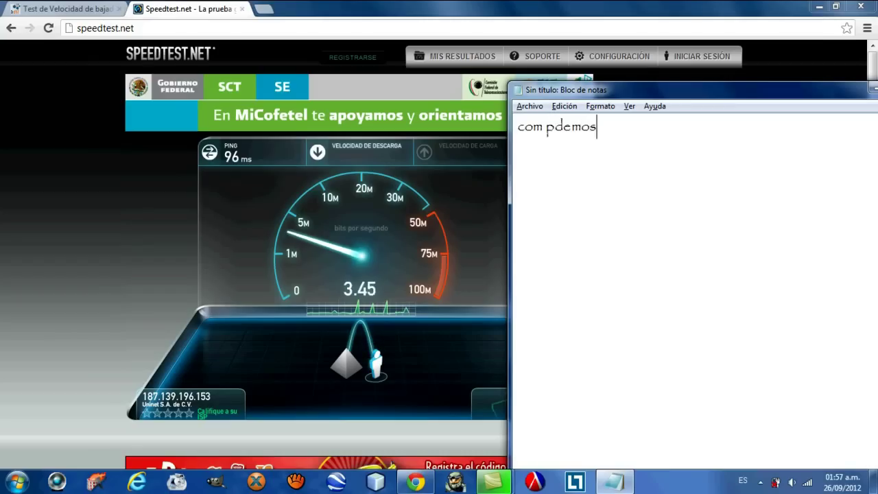
key("BackSpace")
type("observar ")
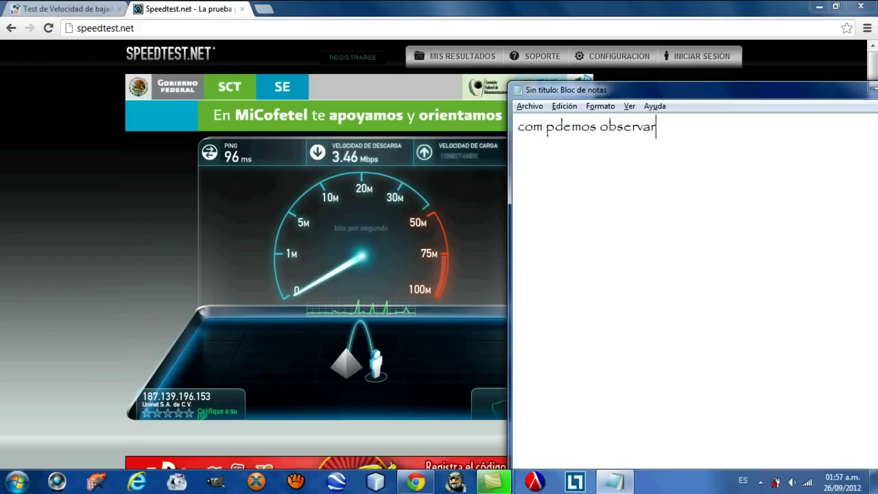
type("se ")
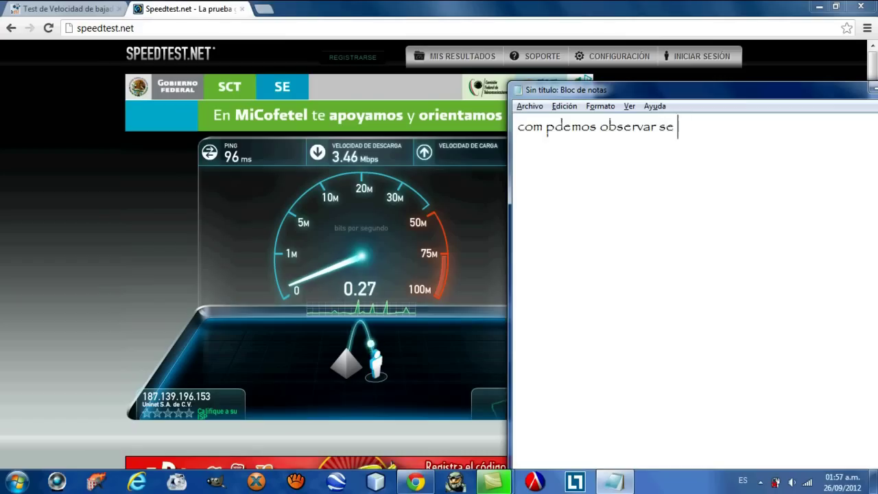
type("esta analizando")
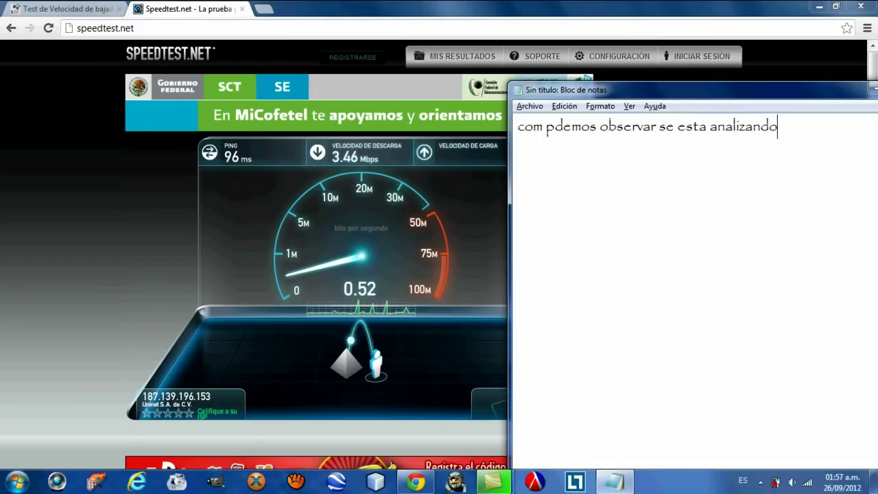
key("Return")
type("ns marca un")
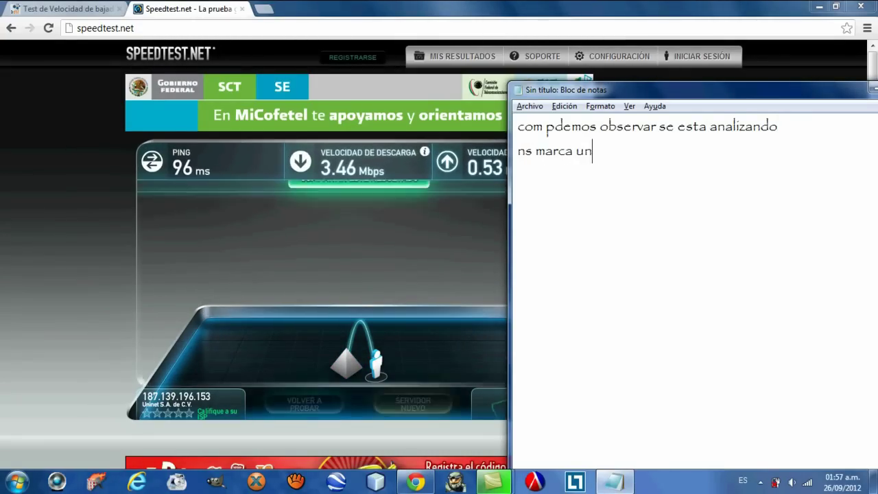
type("a velodad de descarga")
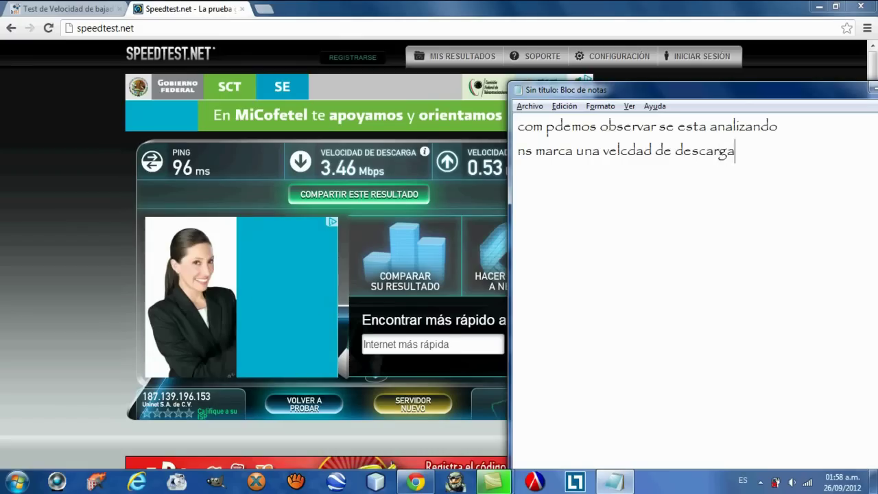
type(" de un pco mas")
key("Return")
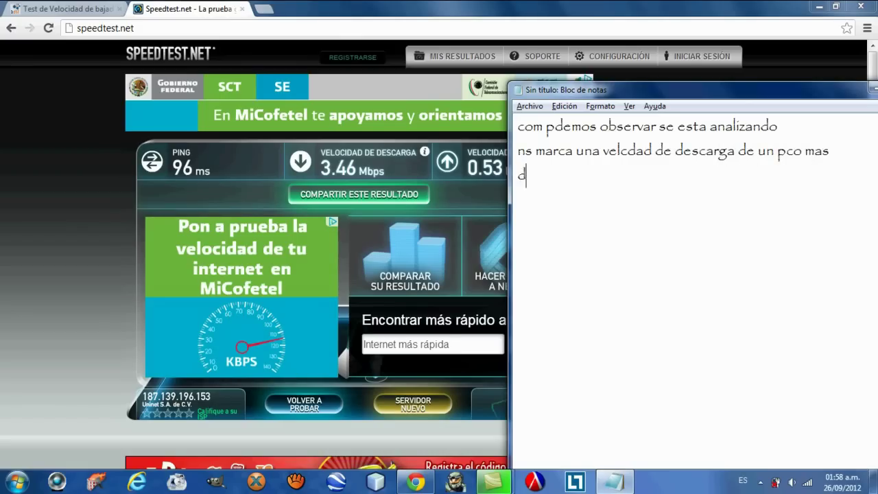
type("de 3 ")
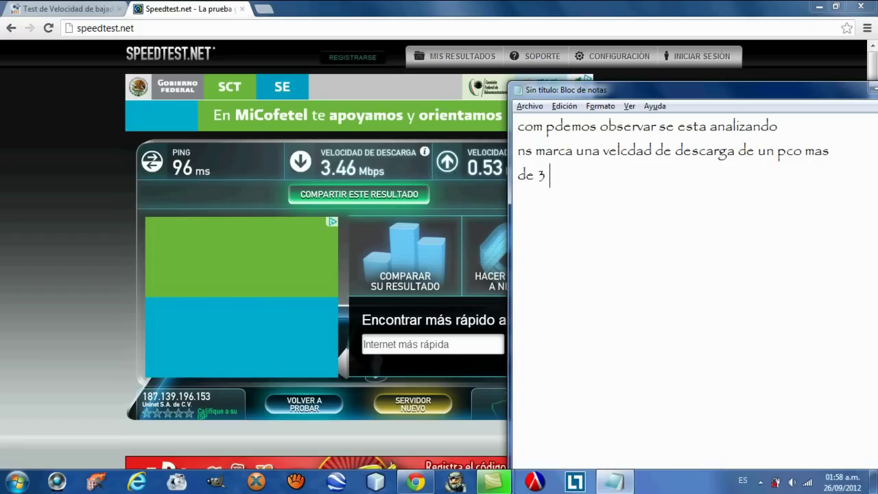
type("MB y de")
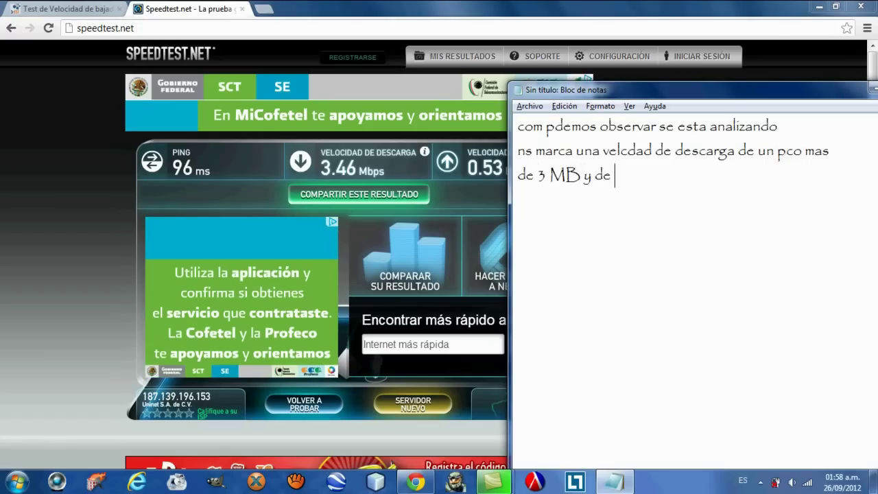
type(" subida de")
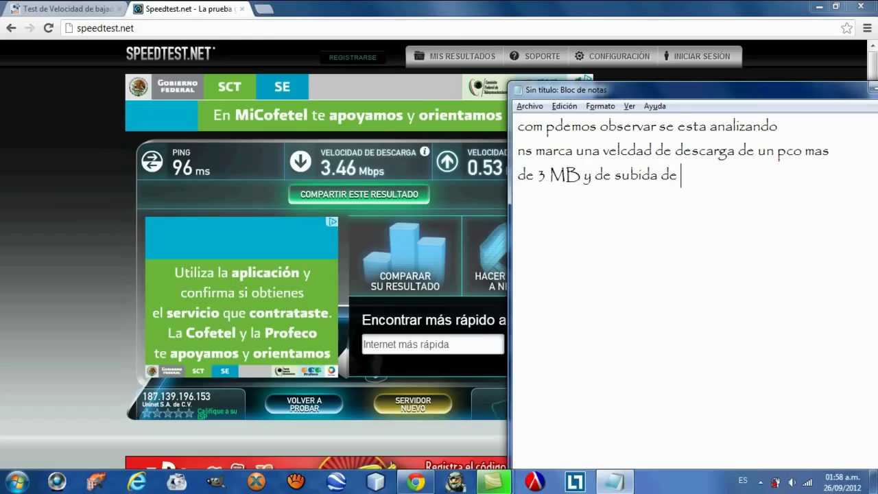
type(" 0.53 KB")
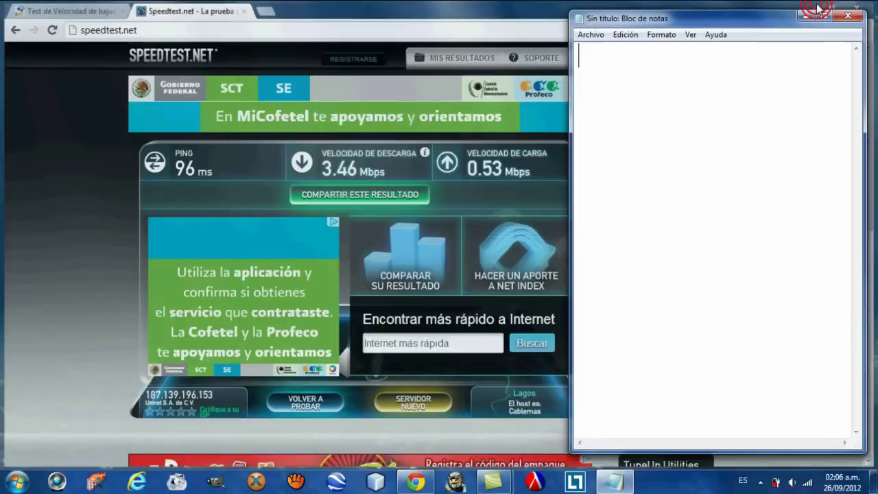
Minimize the browser and bring up the NetLimiter 3 Pro main window
left_click(807, 15)
left_click(618, 417)
left_click(576, 480)
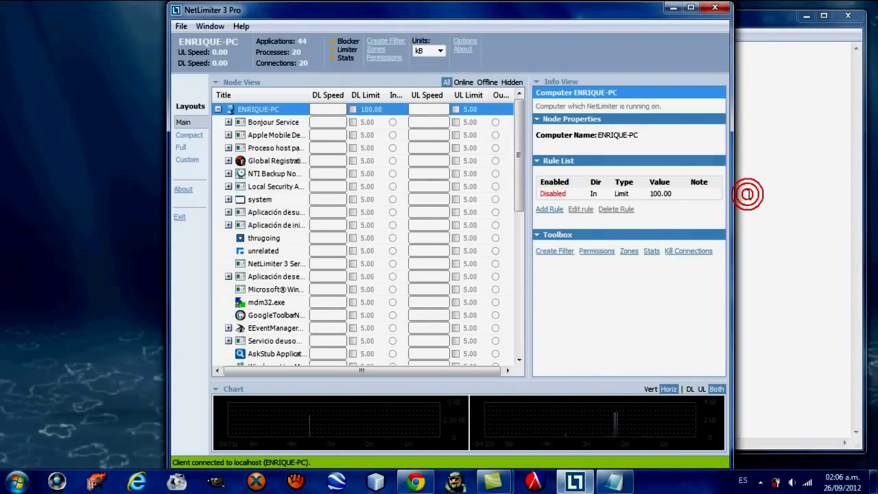
Note in Notepad that the left side has an About tab to click
left_click(825, 84)
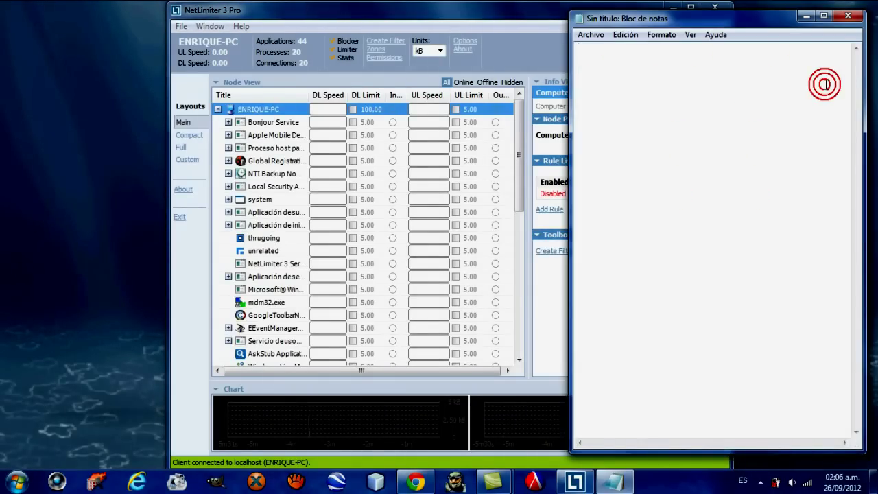
type("en la")
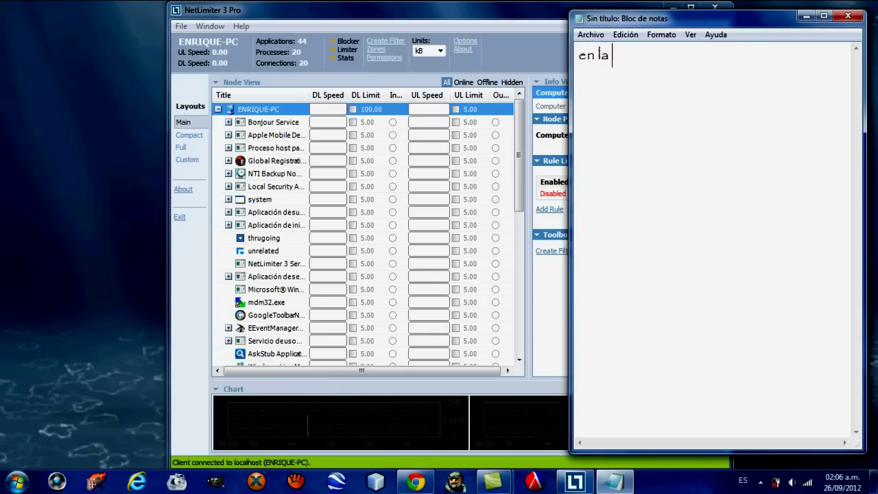
type(" parde lateral")
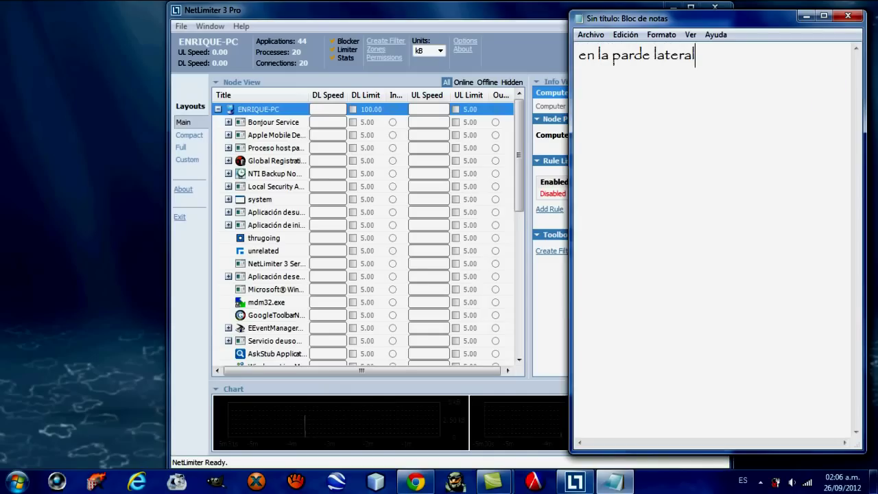
type(" izquier")
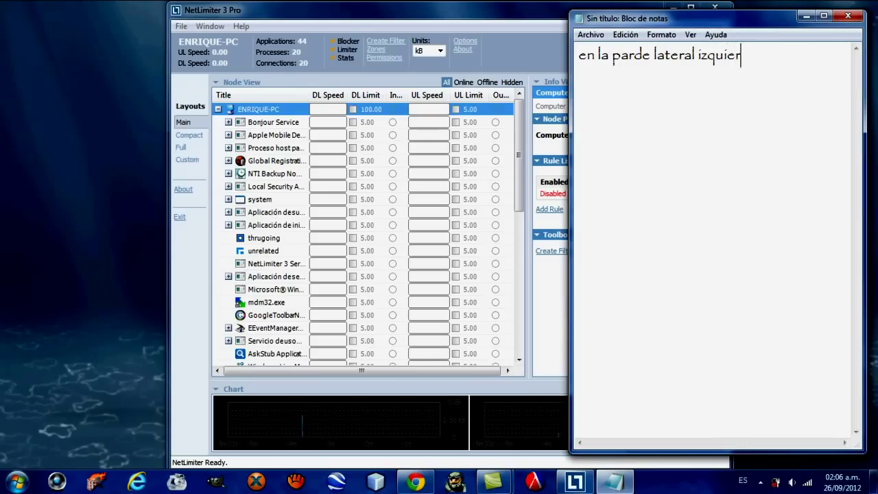
type("da hay ")
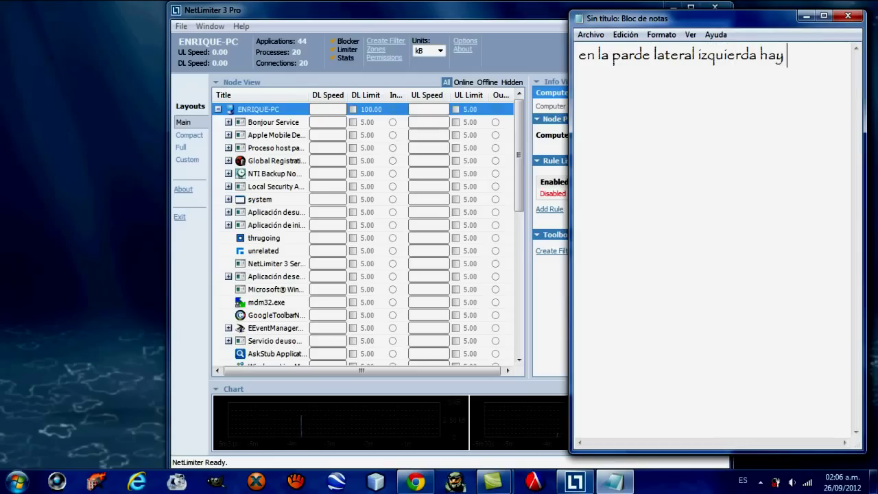
type("una pestaña que dice")
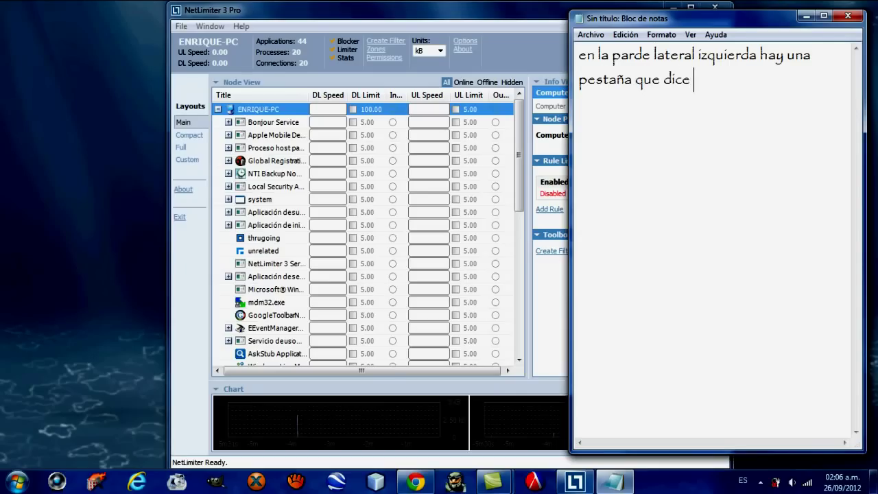
type(" About")
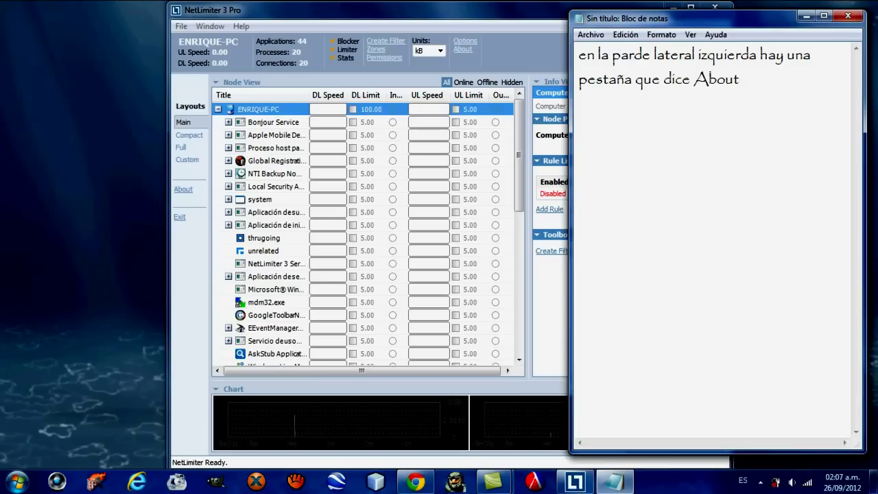
type(" da")
key("BackSpace")
type("damos cli")
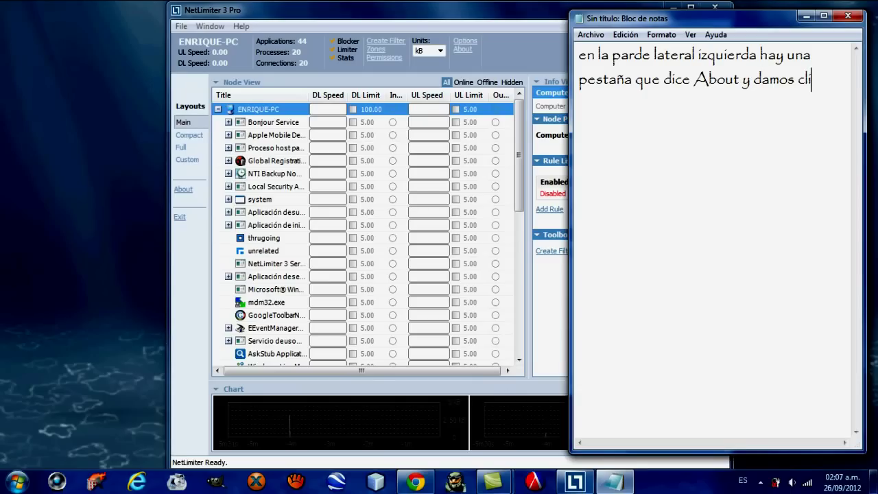
type("k")
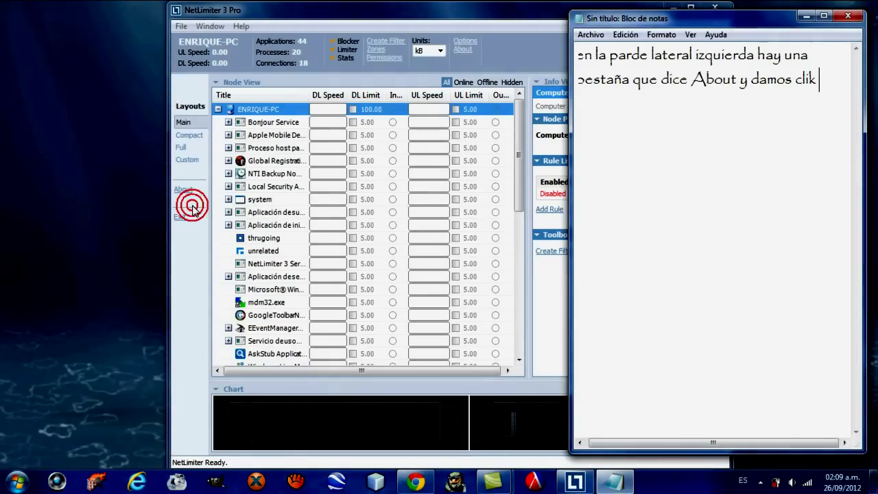
left_click(183, 190)
left_click(244, 186)
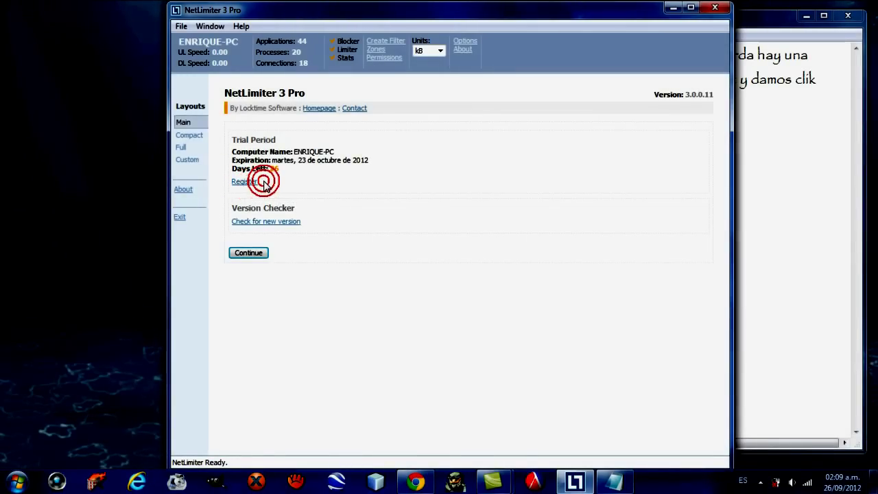
left_click(786, 58)
left_click(801, 146)
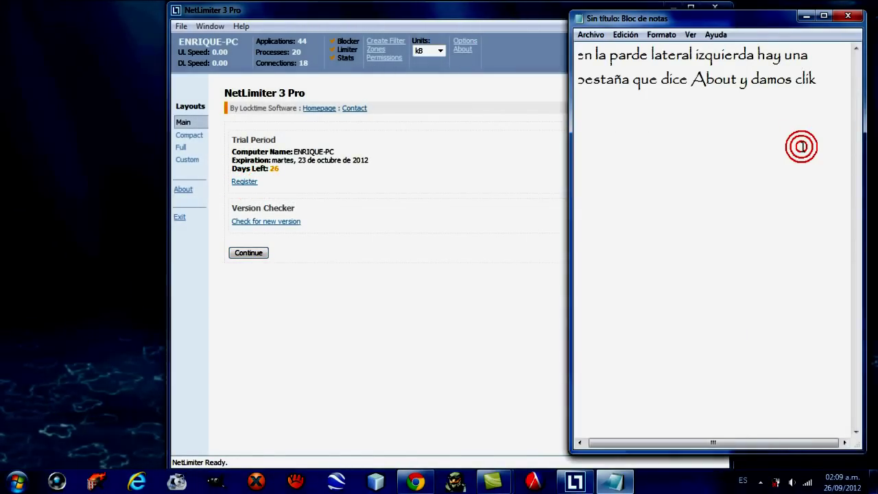
key("shift+Home")
key("BackSpace")
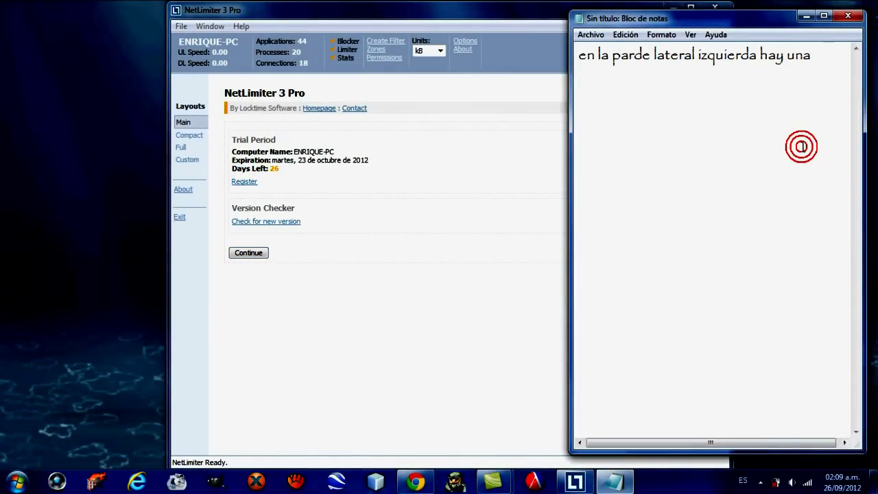
key("shift+Up")
key("BackSpace")
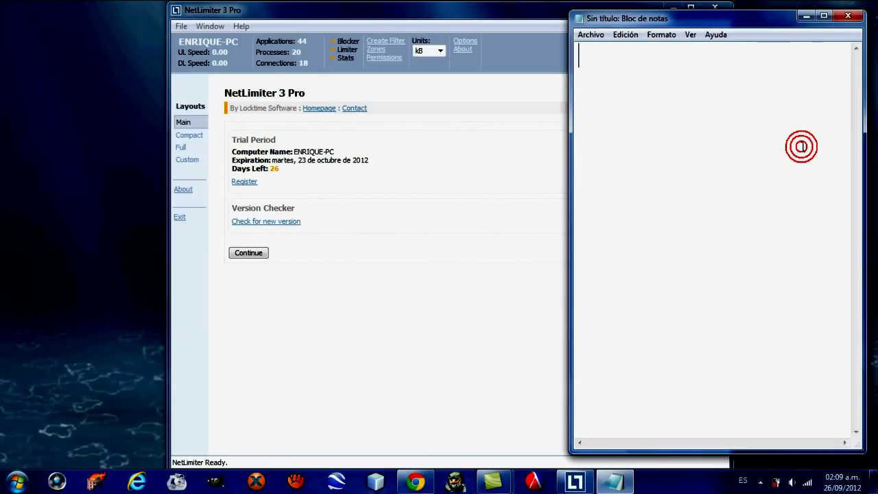
type("pdemos")
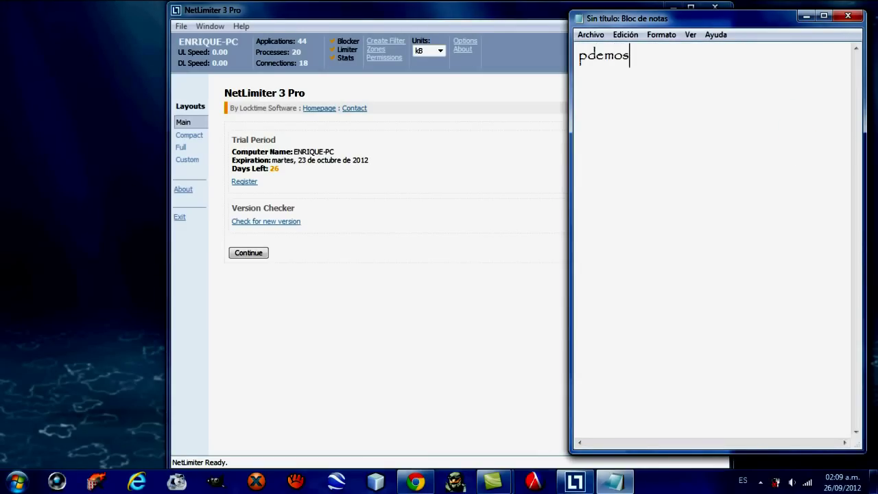
type(" ver que dice")
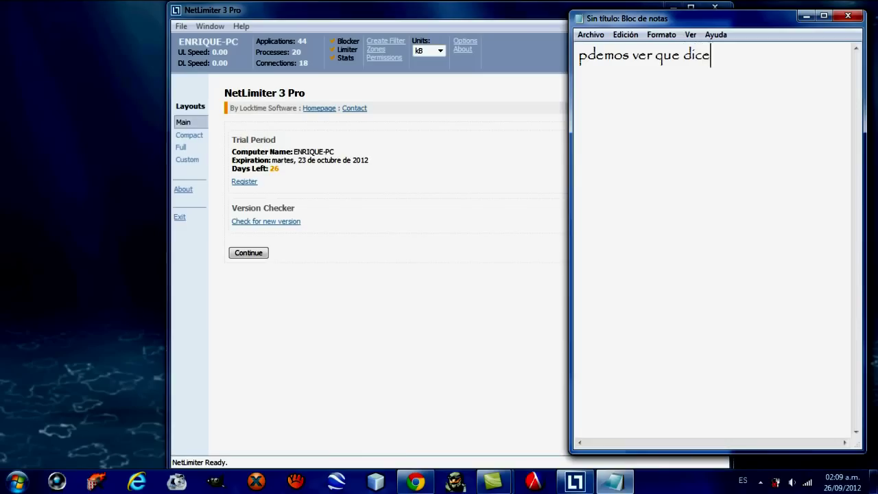
type(" Register damos clik")
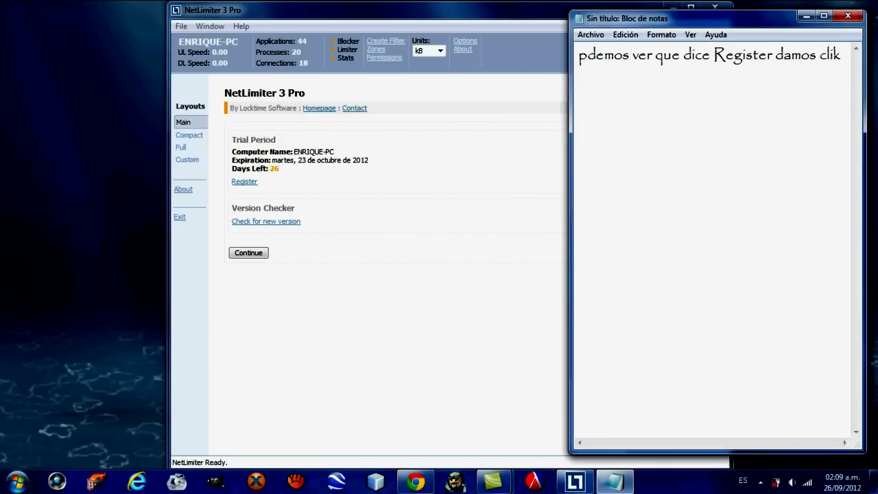
type("...")
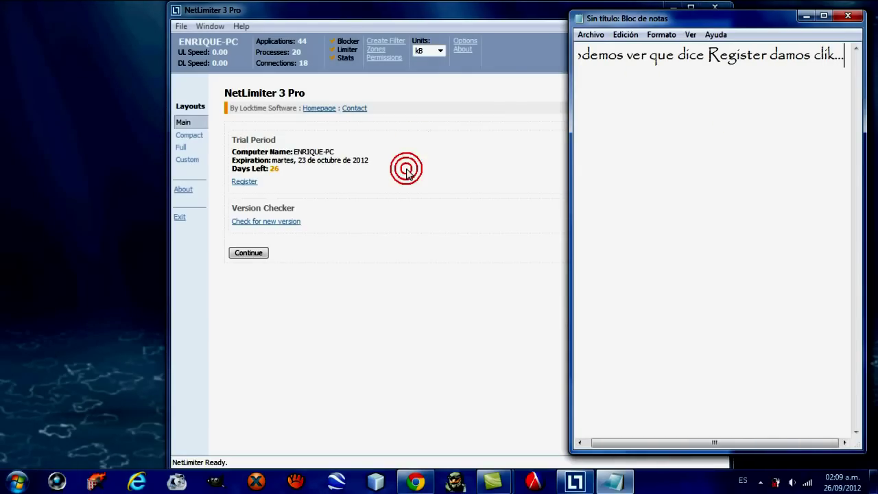
Open the NetLimiter registration form and note that it asks for name and registration code
left_click(245, 181)
left_click(415, 205)
left_click(776, 146)
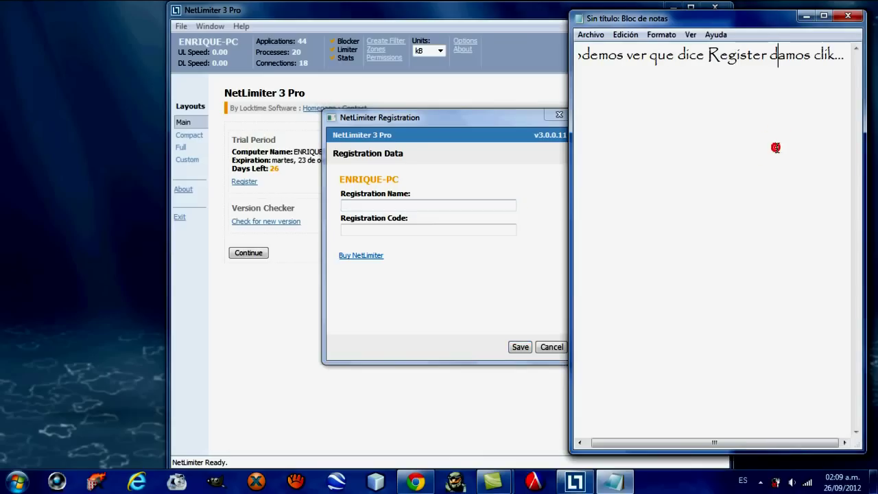
key("ctrl+a")
type("a ")
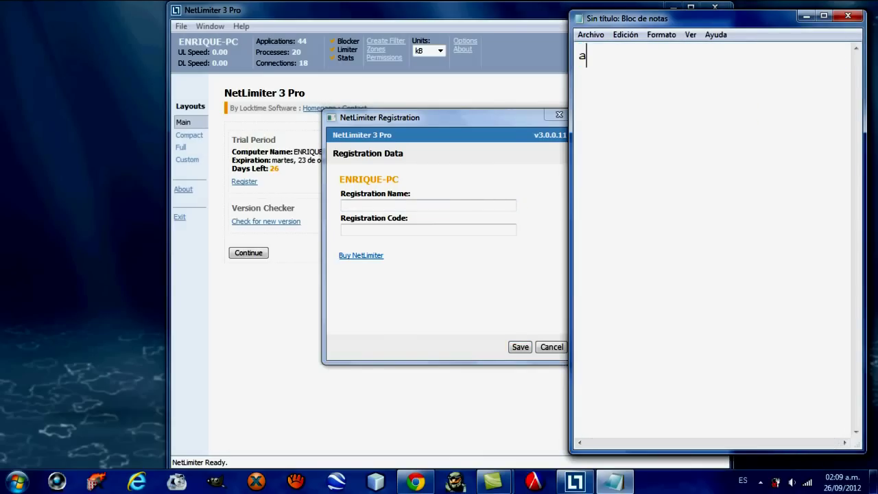
type("cntinuacion n")
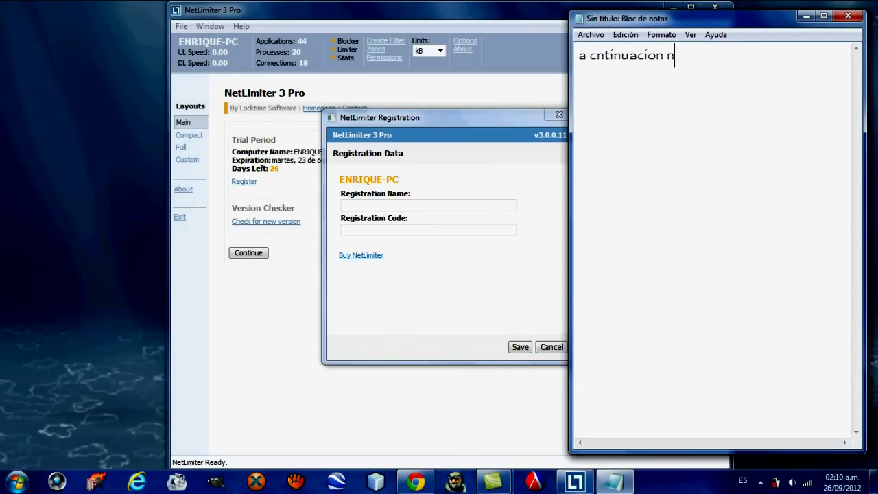
type("os pice")
key("BackSpace")
key("BackSpace")
type("de nombre")
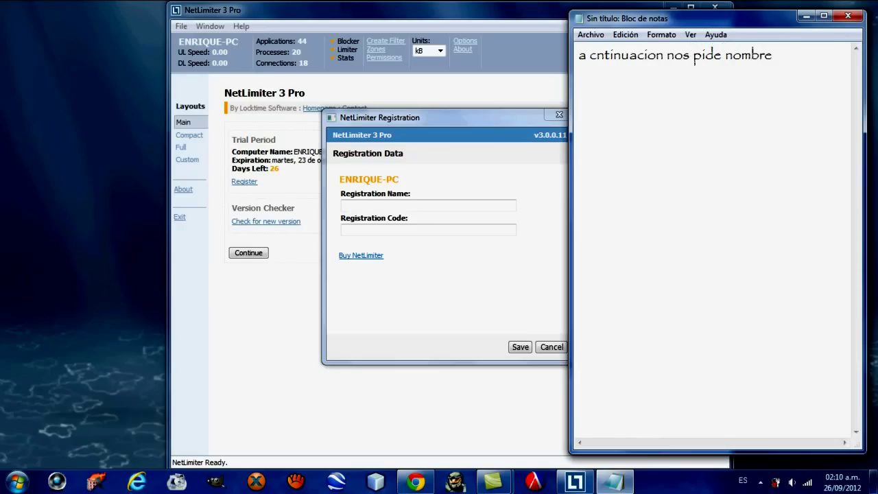
type(" y codigo de ")
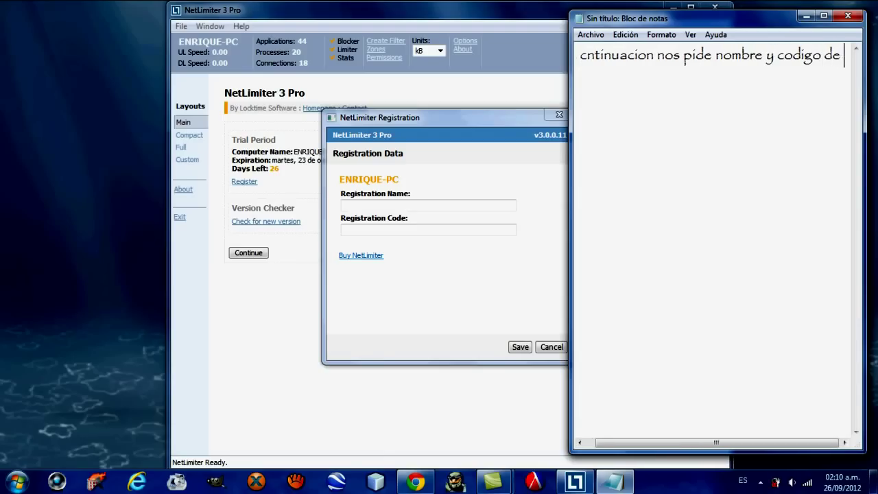
type("registro")
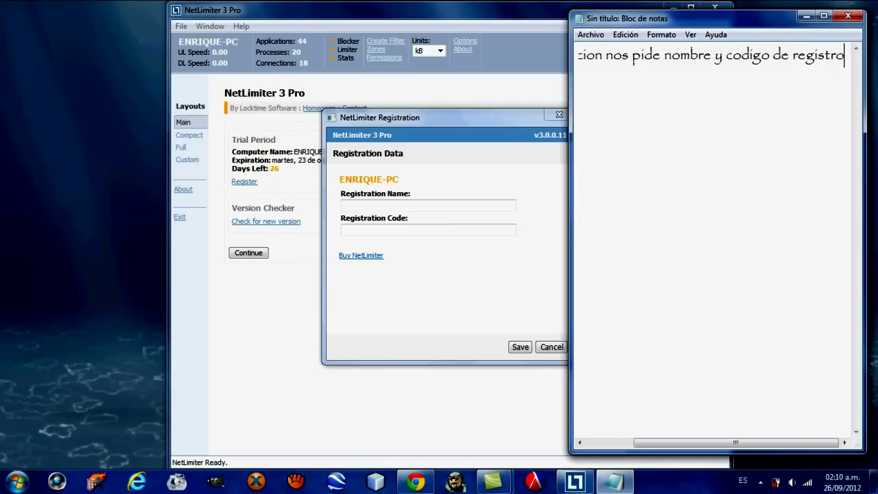
Add a note line saying the code is in the package downloaded at the start
key("Return")
type("el c")
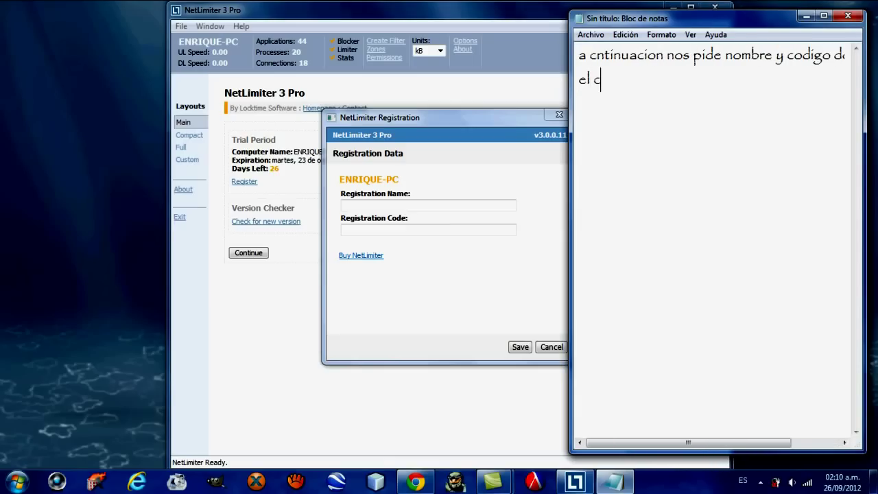
type("ual esta en el pa")
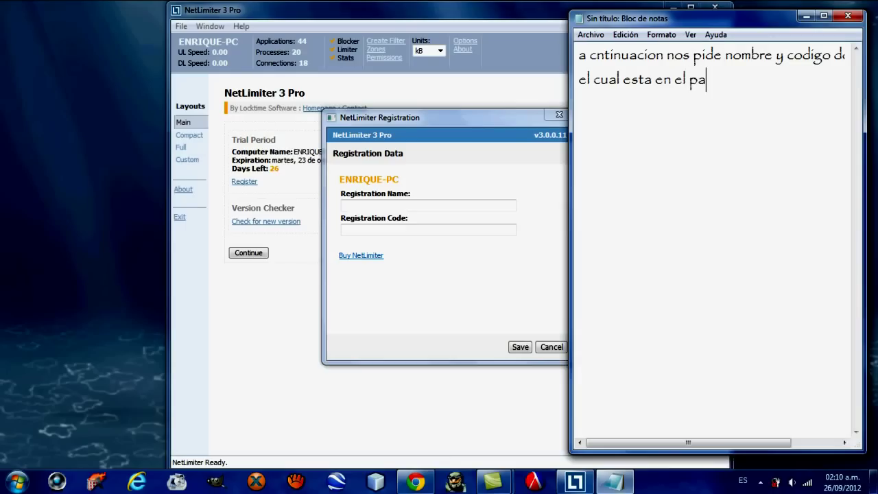
type("quete de descar")
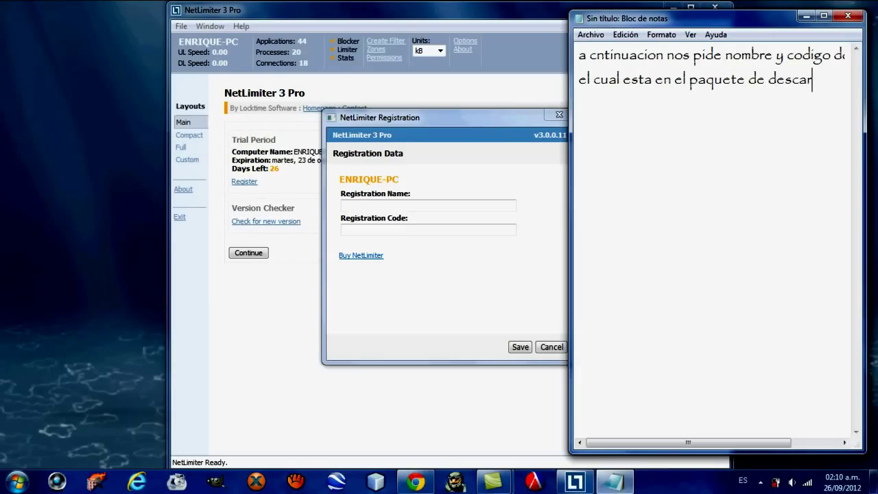
key("BackSpace")
key("BackSpace")
key("BackSpace")
key("BackSpace")
key("BackSpace")
key("BackSpace")
key("BackSpace")
key("BackSpace")
key("BackSpace")
key("BackSpace")
key("BackSpace")
type("te que descargamos")
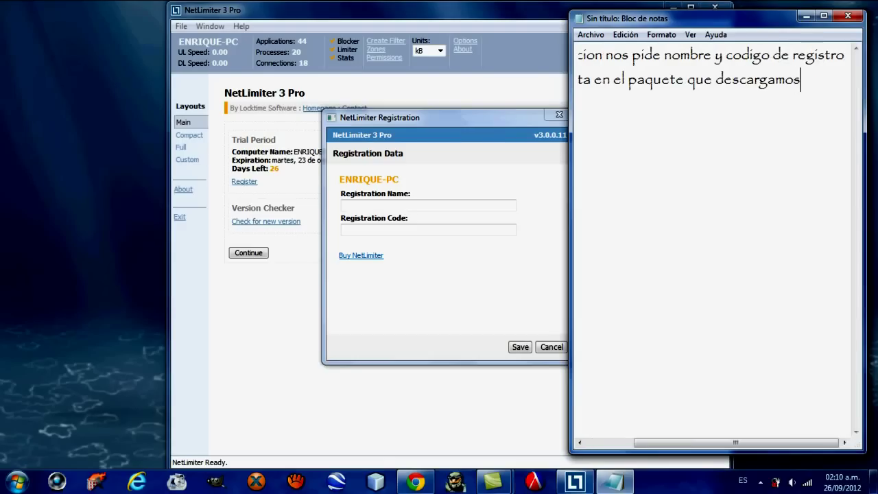
type(" al inicio")
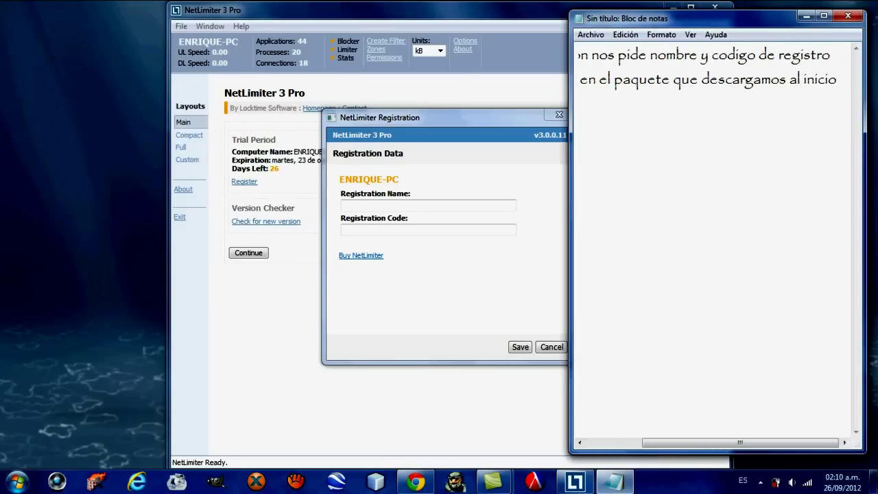
type("n...")
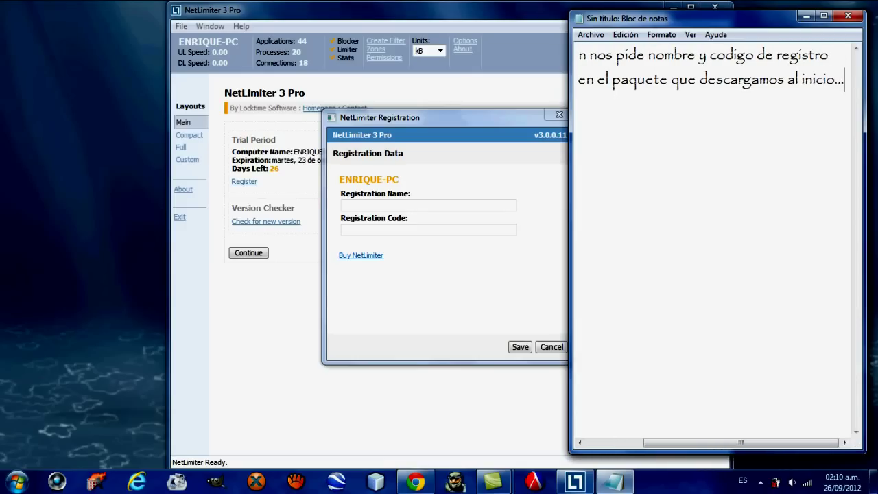
Open the NetLimiter.Pro.v3.0.0.11 folder from the desktop (Escritorio) in Explorer
left_click(847, 81)
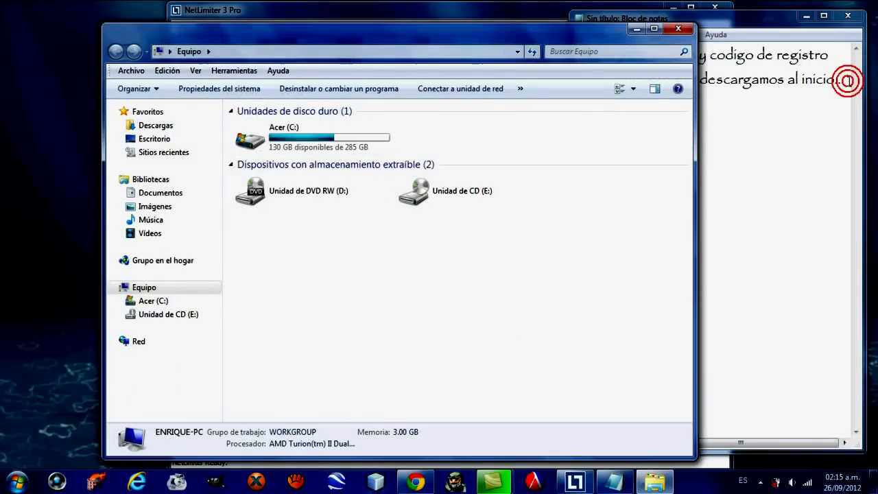
left_click(155, 136)
left_click(177, 292)
double_click(295, 353)
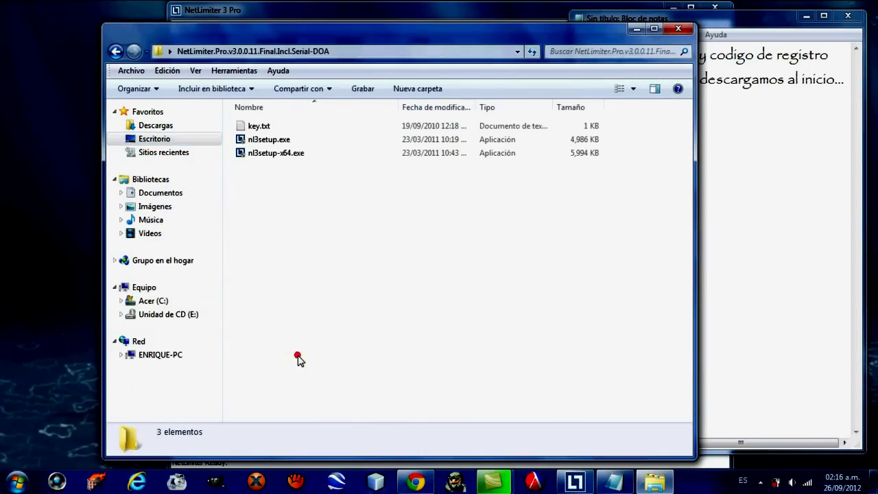
Open key.txt beside the form and paste its name into Registration Name
double_click(258, 126)
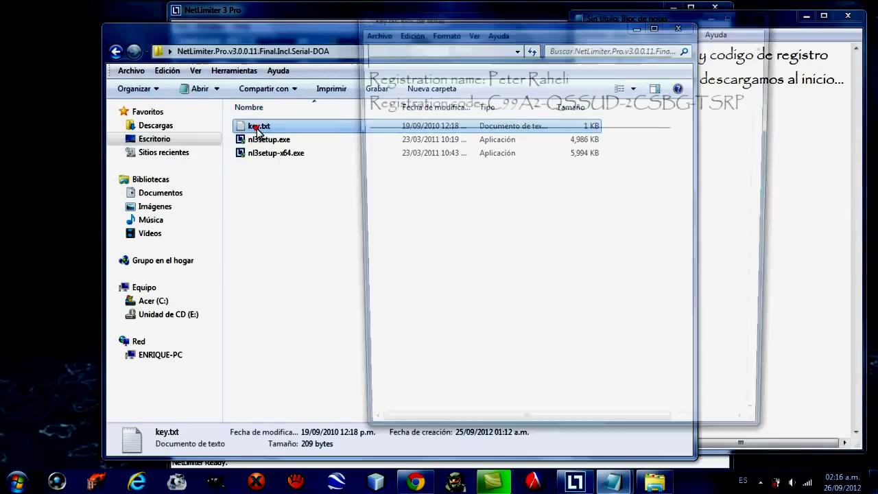
left_click(288, 32)
left_click(676, 30)
left_click_drag(643, 19, 803, 85)
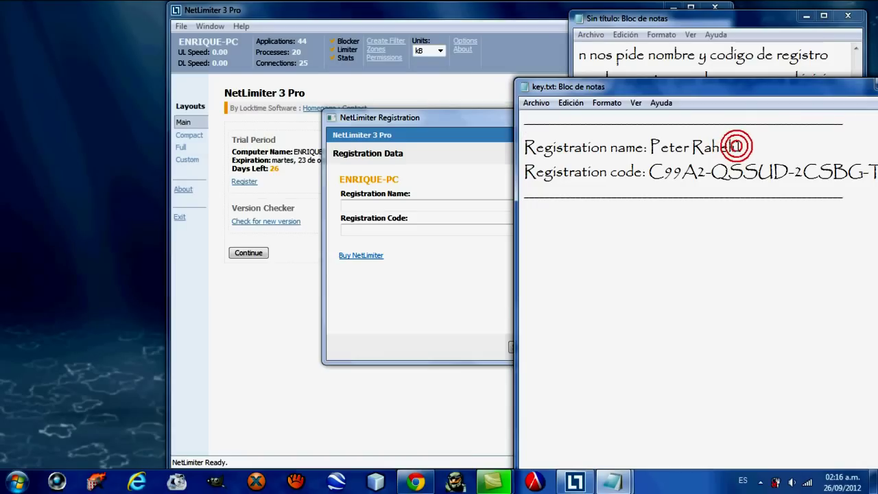
left_click_drag(736, 146, 655, 146)
key("ctrl+c")
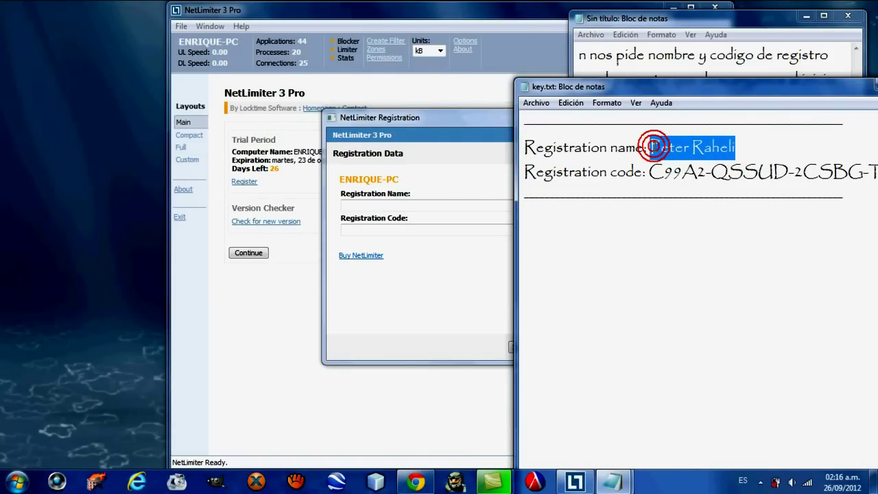
left_click(376, 206)
key("ctrl+v")
Copy the code from key.txt into Registration Code and save the registration
left_click(823, 251)
left_click(652, 176)
left_click(650, 173)
key("shift+End")
left_click(651, 173)
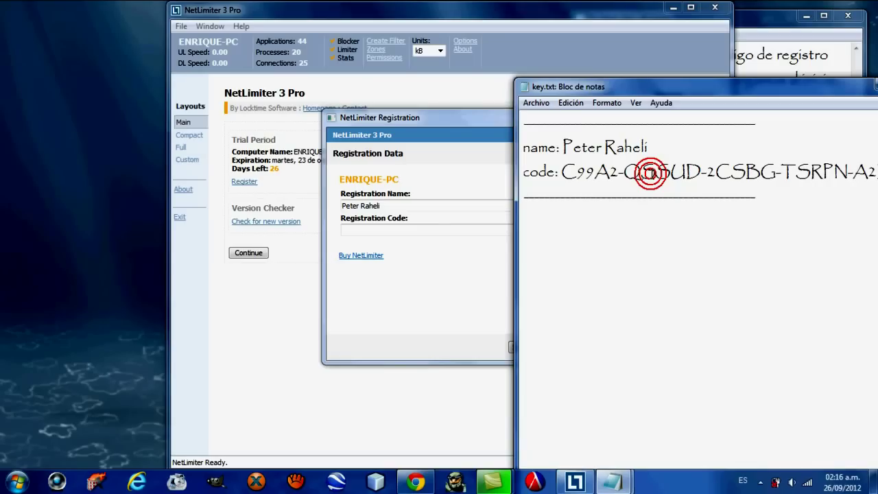
key("End")
key("shift+Left")
key("shift+Left")
key("shift+Left")
key("shift+Left")
key("shift+Left")
key("shift+Left")
key("shift+Left")
key("shift+Left")
key("shift+Left")
key("shift+Left")
key("shift+Left")
key("shift+Left")
key("shift+Left")
key("shift+Left")
key("shift+Left")
key("shift+Left")
key("shift+Left")
key("shift+Left")
key("shift+Left")
key("shift+Left")
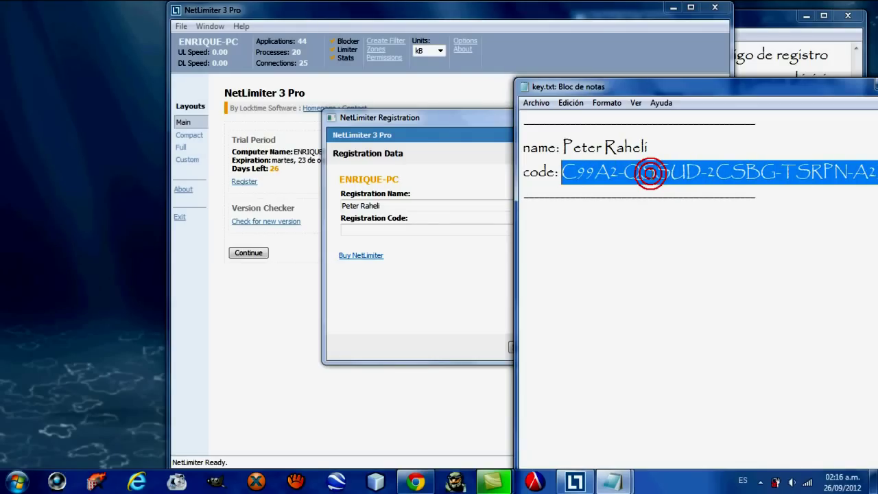
left_click(426, 230)
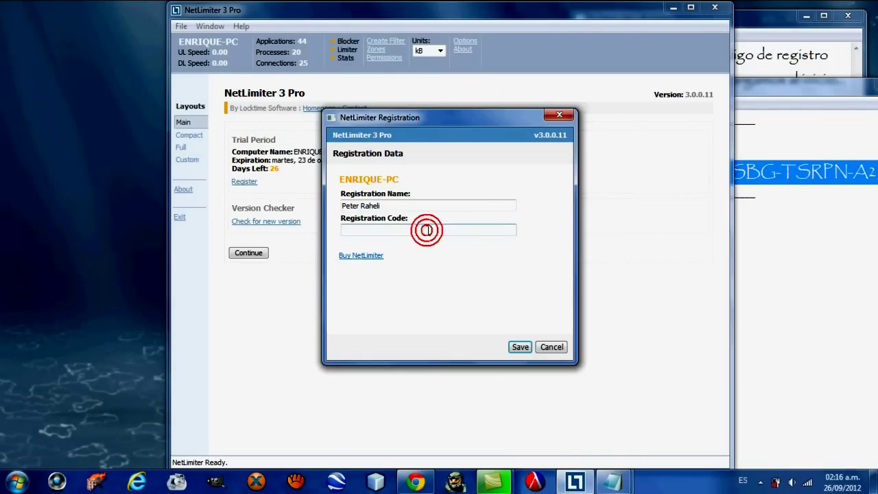
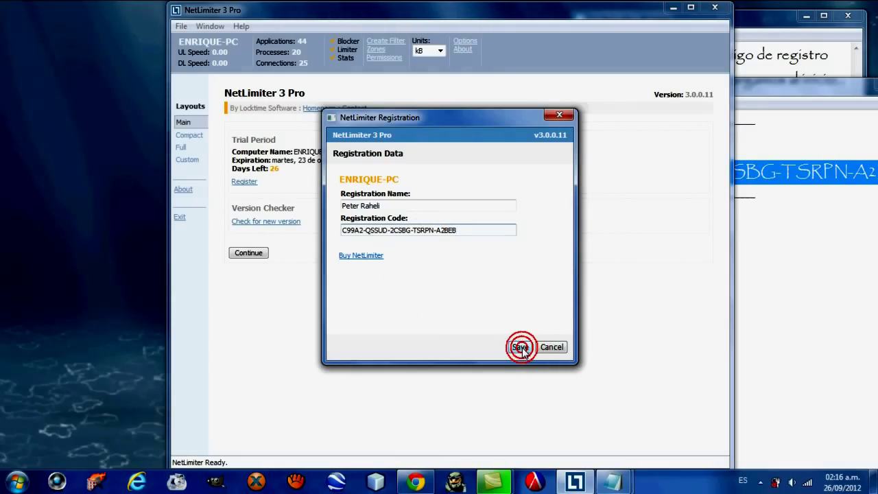
left_click(521, 348)
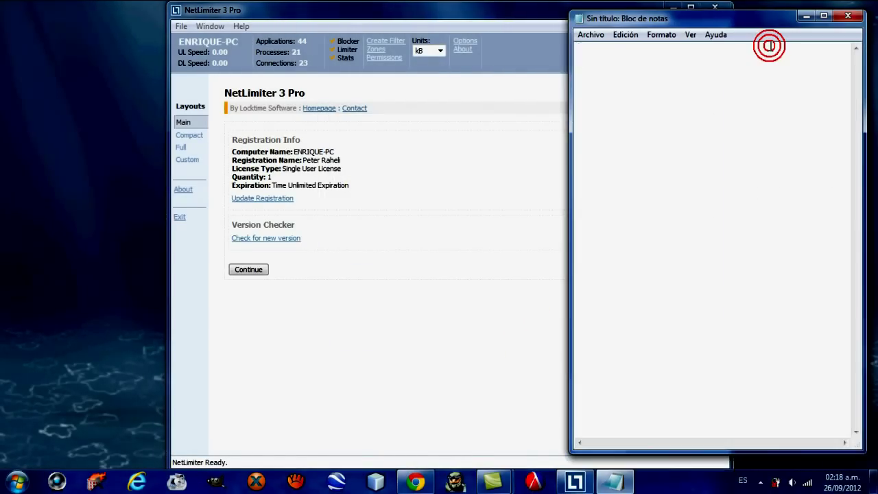
Replace the 'y ya qued totalmente activad' note with 'ahora pasemos a la cnfiguracion de Net Limiter...'
type("y ya qued totalmente activado...")
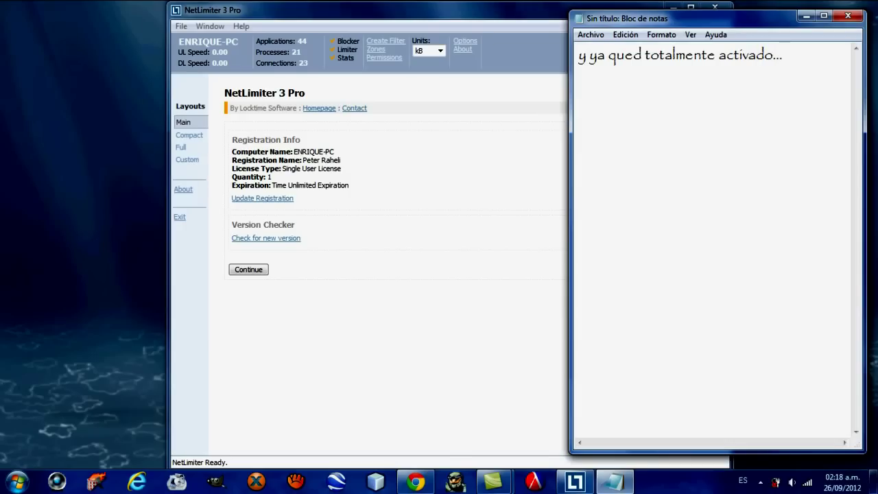
key("ctrl+e")
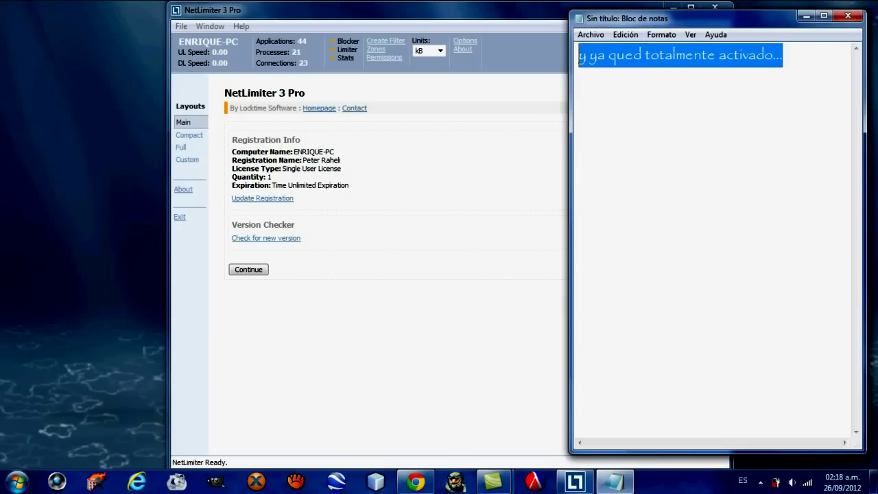
type("ahora p")
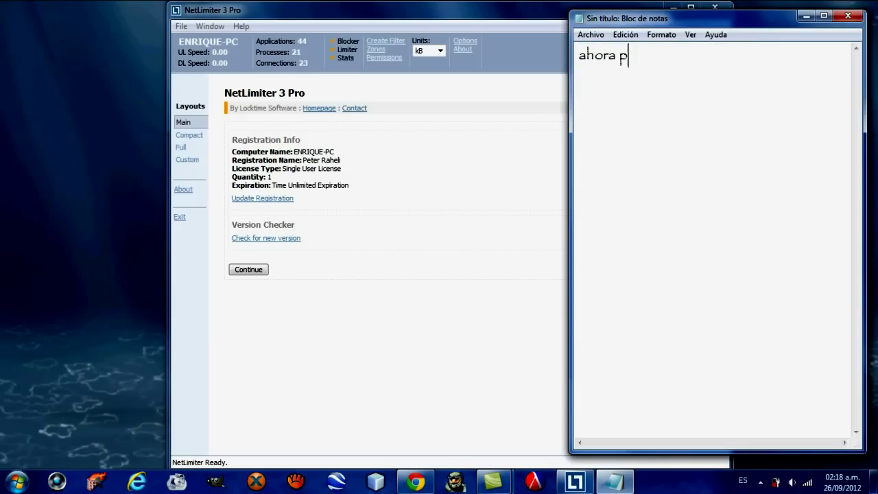
type("asemos a la cnfigur")
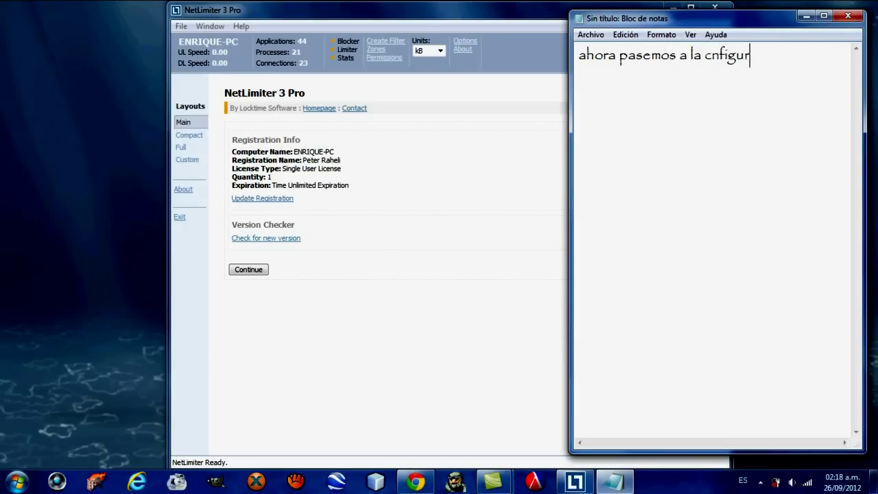
type("acion de Net ")
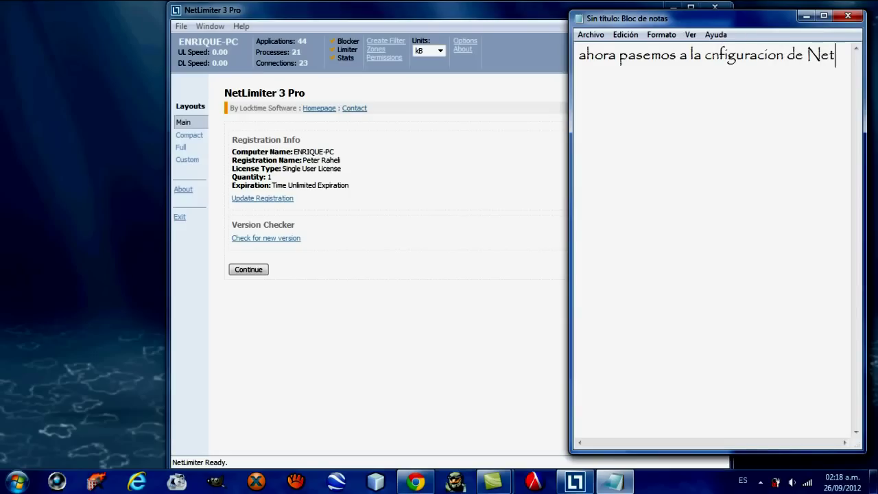
type("Limiter")
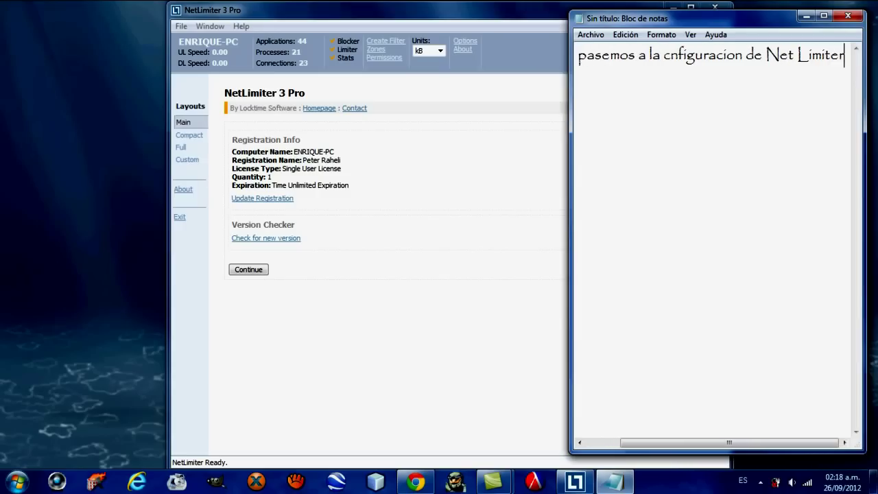
type("...")
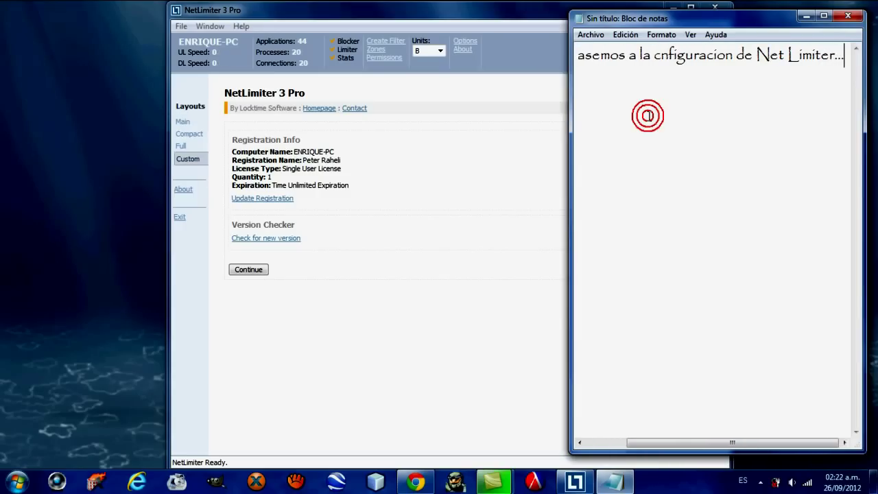
Switch NetLimiter to the Custom layout and note to identify the Unidades at the top
left_click(180, 187)
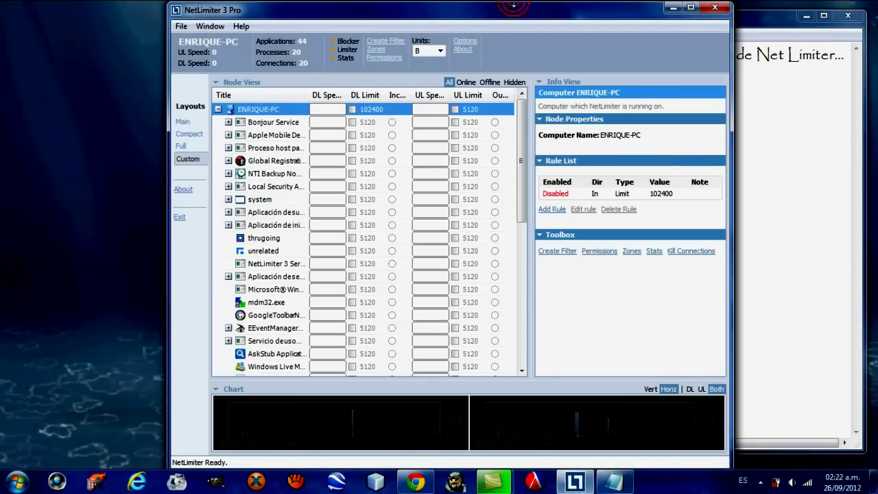
left_click(857, 67)
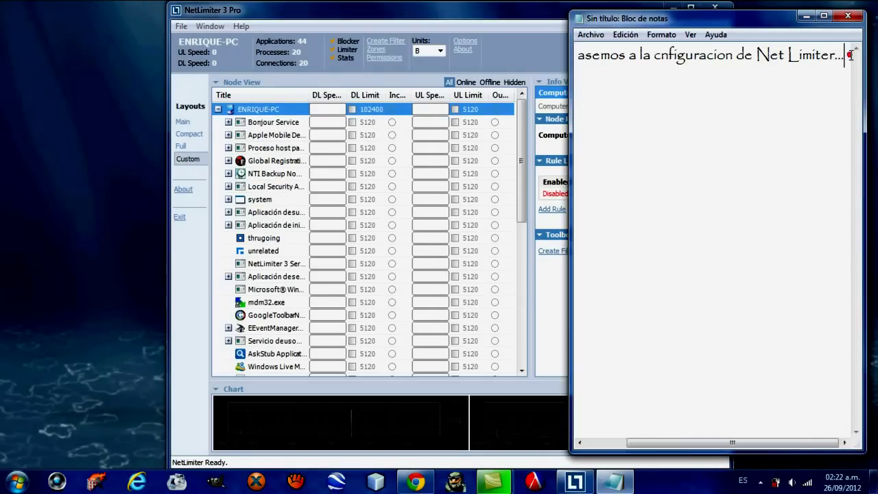
key("shift+Home")
type("lo")
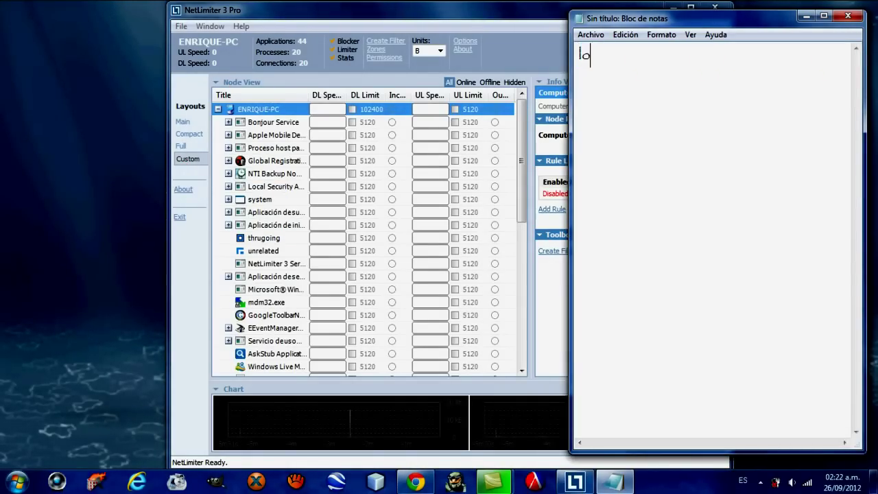
type(" primero que ")
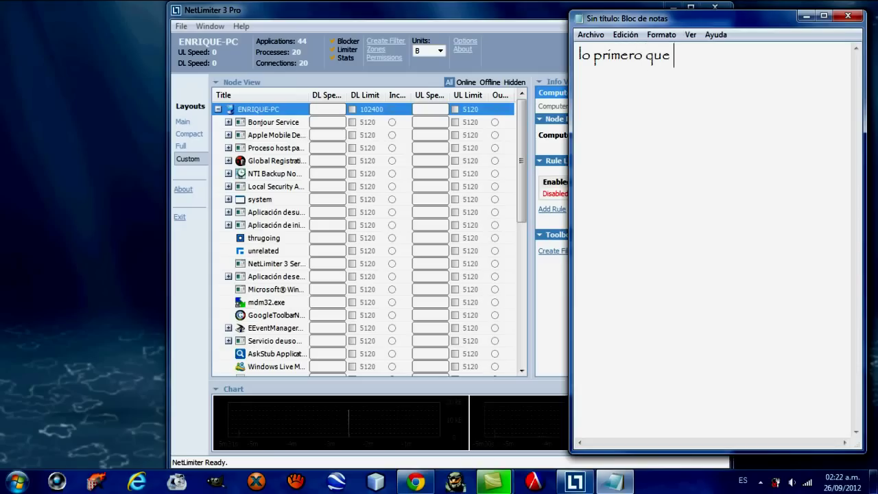
type("hay que hacer")
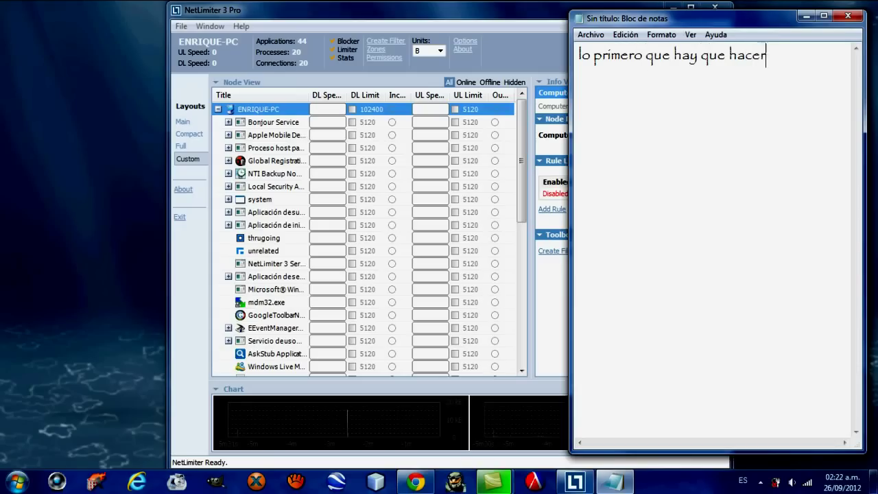
type(" es identificar en")
key("Return")
type("la parte ")
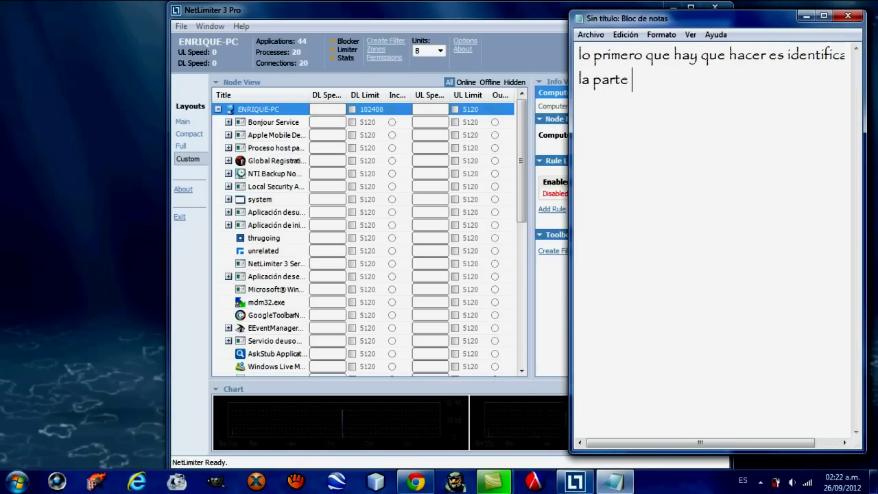
type("superi")
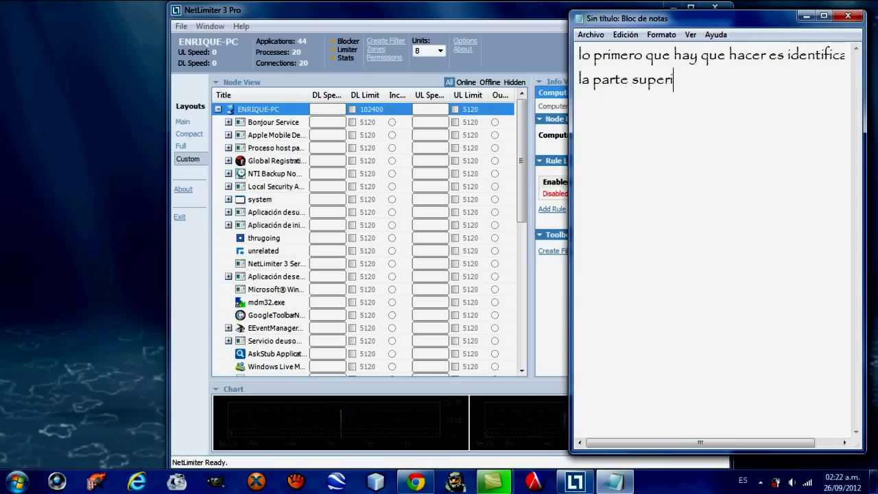
type("or las U")
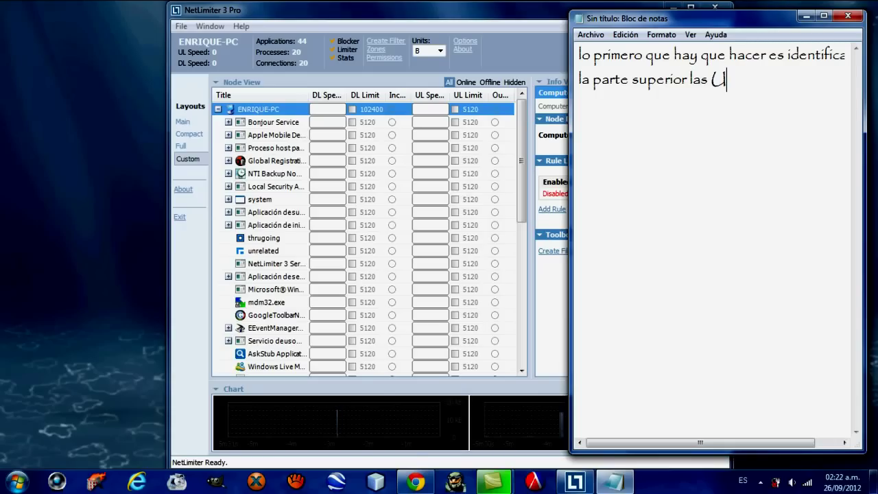
type("nidades...")
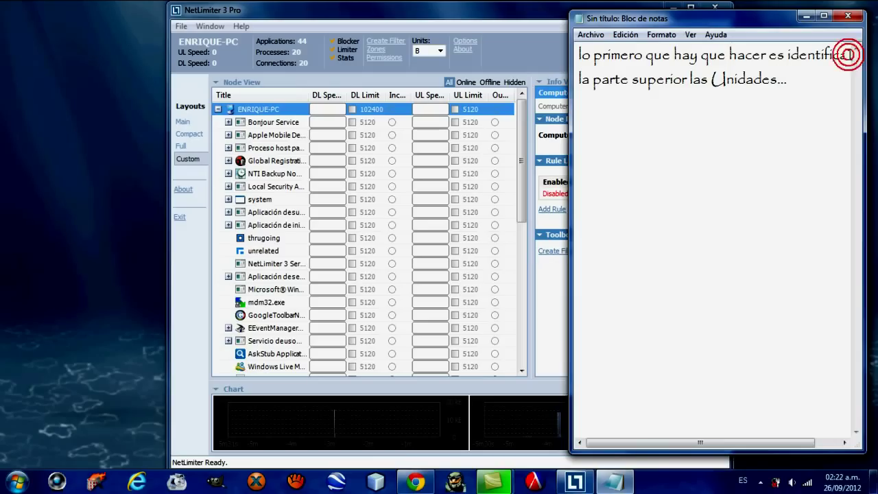
Set NetLimiter's units to kB and add the note line 'el cual cambiearemos KB.'
left_click(440, 51)
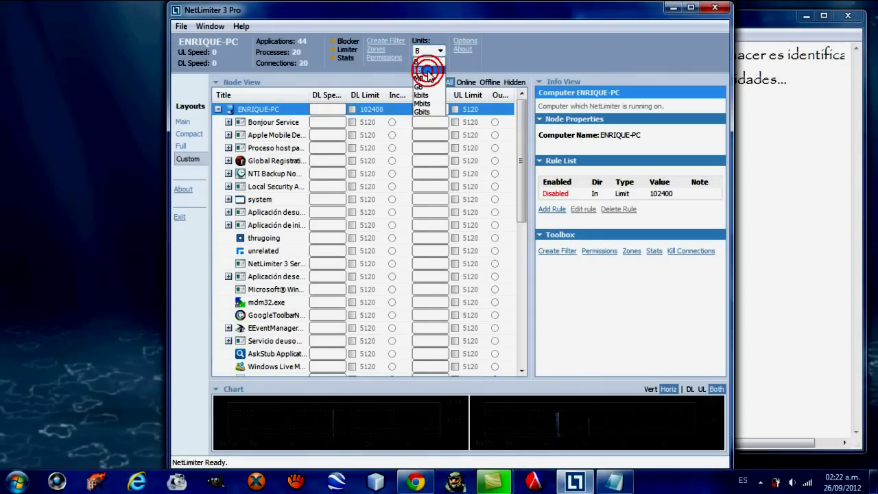
left_click(418, 70)
left_click(825, 77)
key("Return")
type("el cual ")
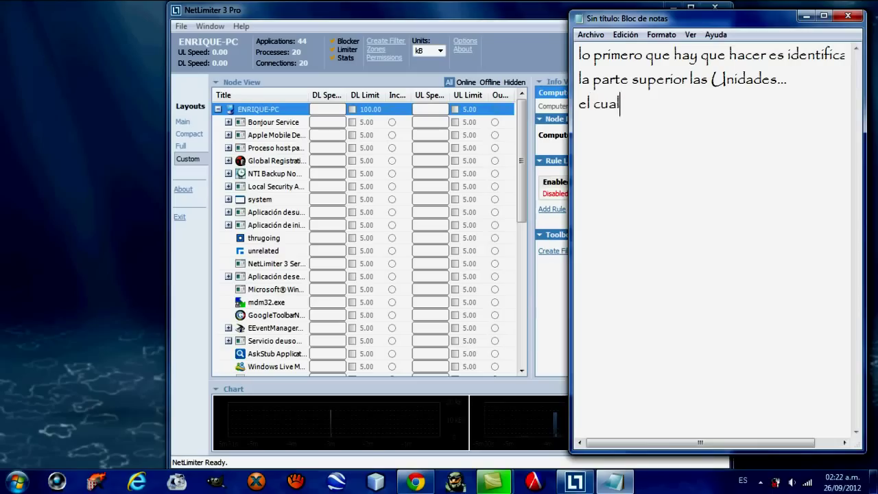
type("cambiearemo")
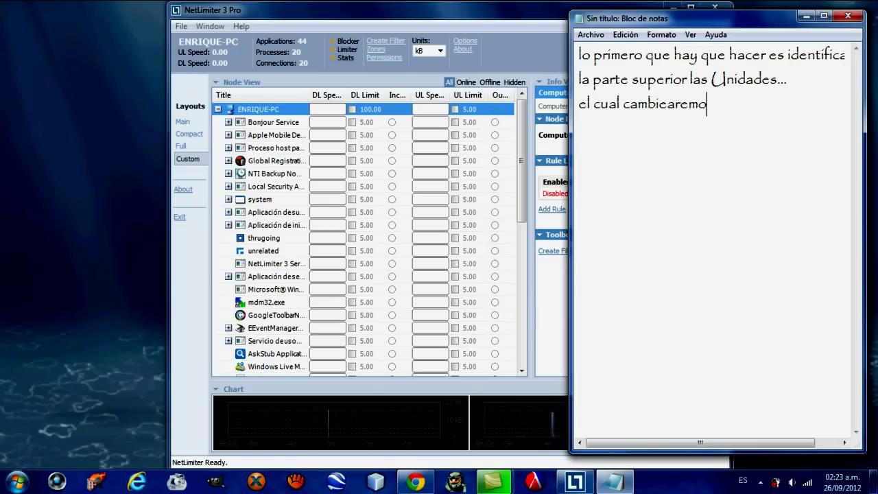
type("s KB")
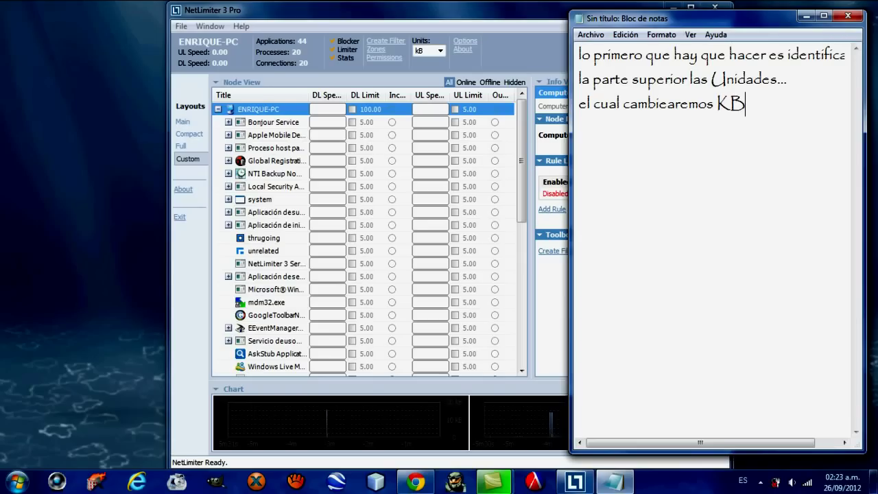
type("...")
left_click(530, 12)
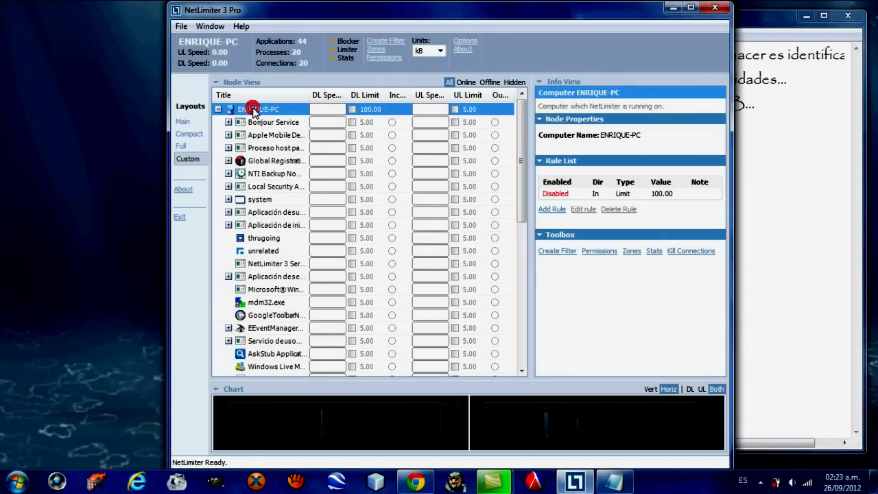
left_click(798, 115)
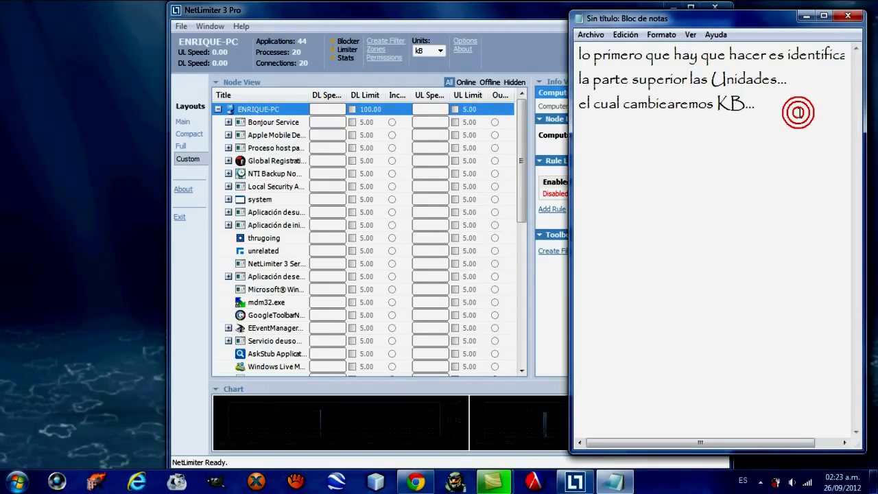
Add note lines saying our PC heads the main list, followed by all bandwidth-using applications
key("Return")
type("Posteriomente")
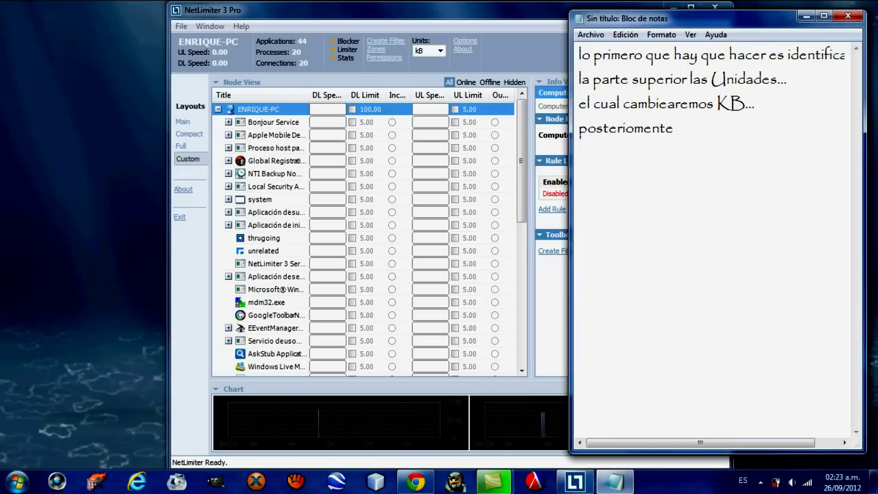
type(" observams")
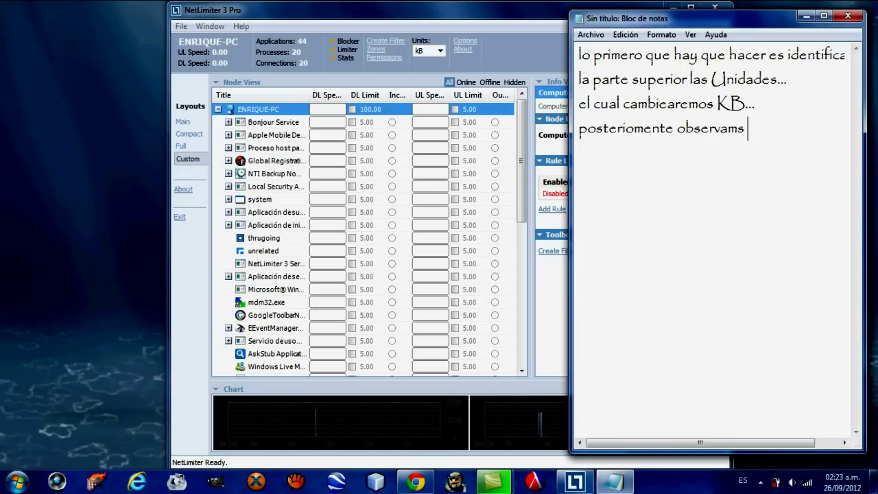
type(" nuestra ventana")
key("Return")
type("princi")
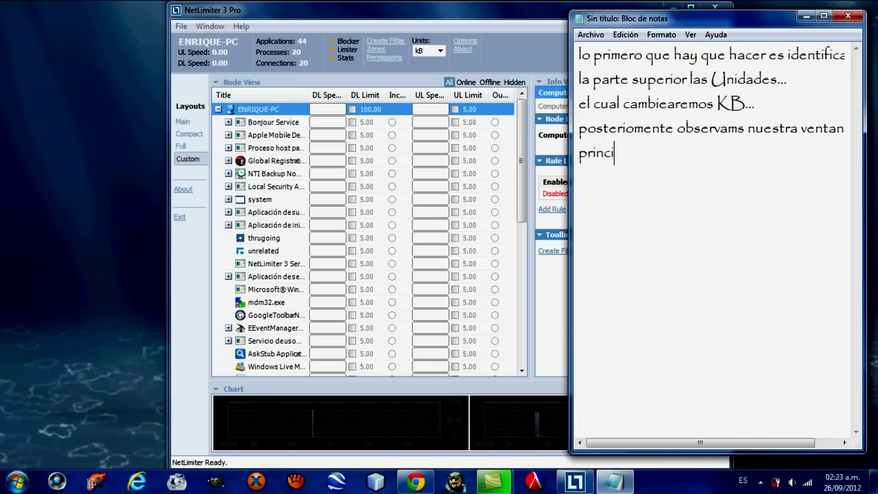
type("pal y ")
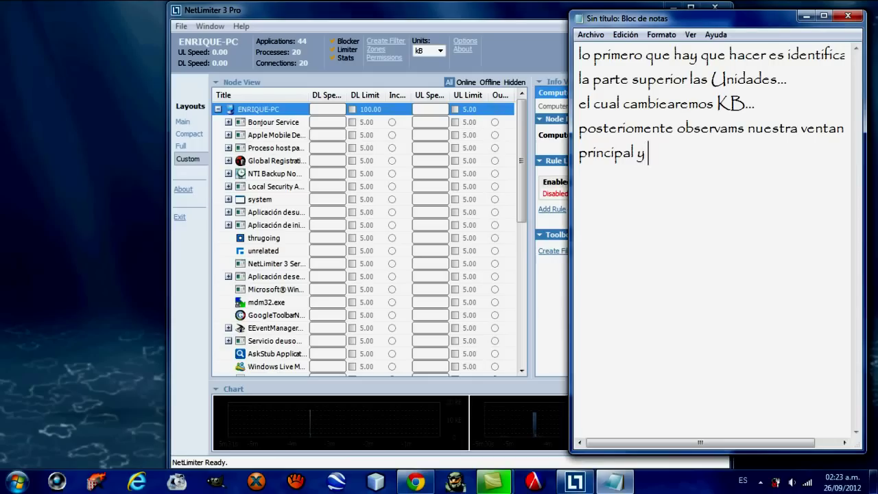
type("vemos que")
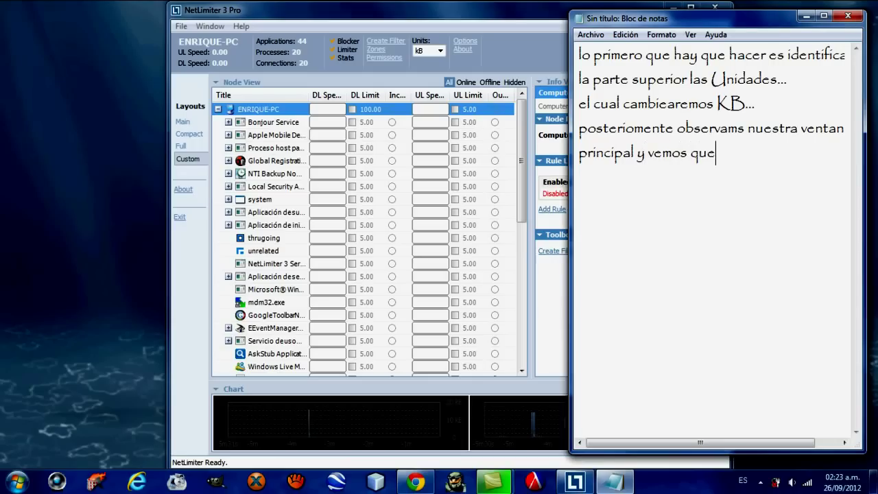
type(" esta ")
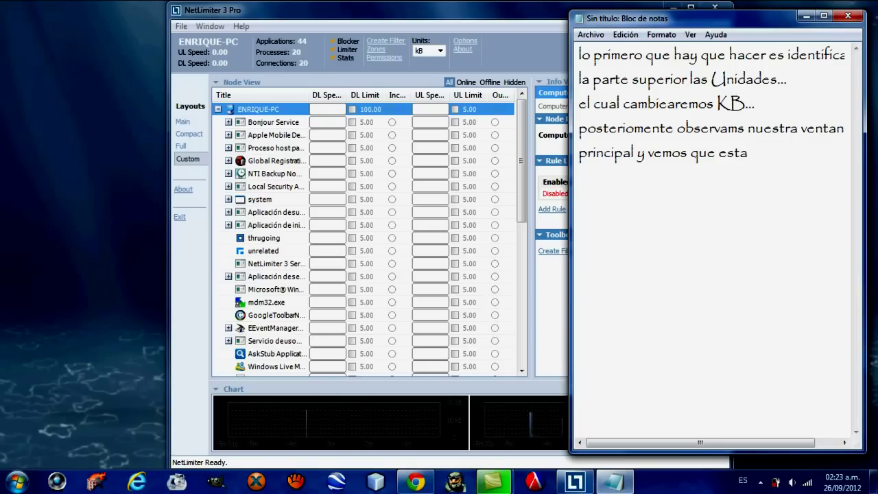
type("nuestra PC ")
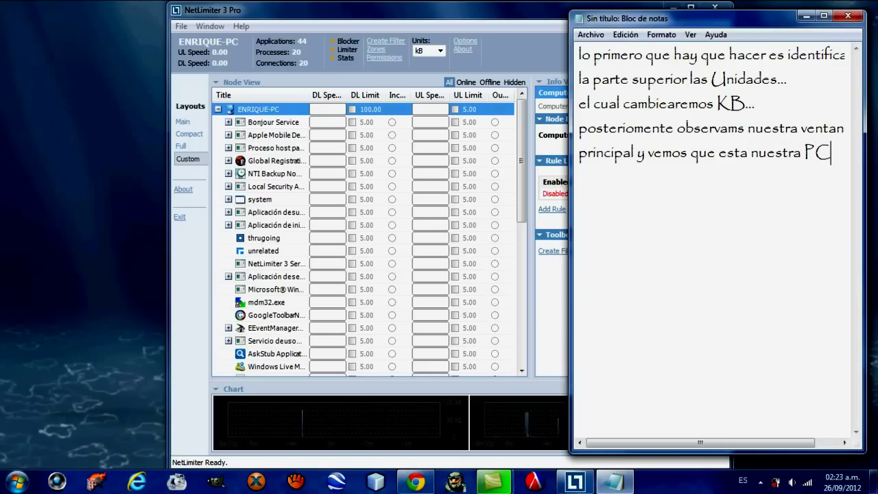
type("al inicio de la lista")
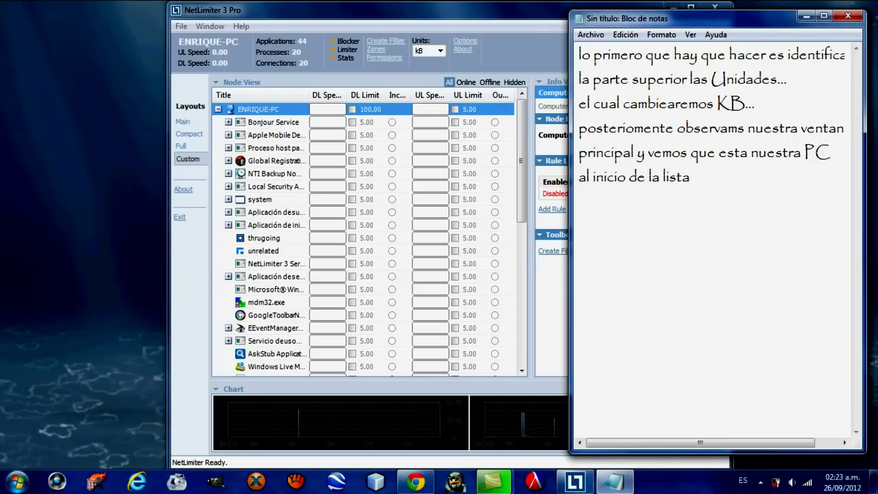
type(" y a continuaci")
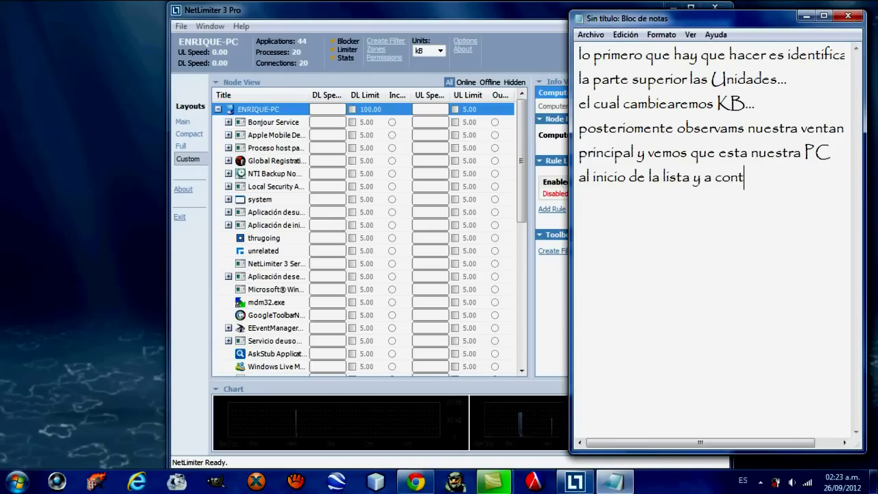
type("on todas")
key("Return")
type("las apl")
type("icaciones q")
type("ue ")
type("usan")
type(" el anch")
type("o de banad")
key("BackSpace")
key("BackSpace")
Write '...en seguida debemos habilitar la casilla correspondiente a nuestra PC' in the notes
type("da...")
left_click(794, 112)
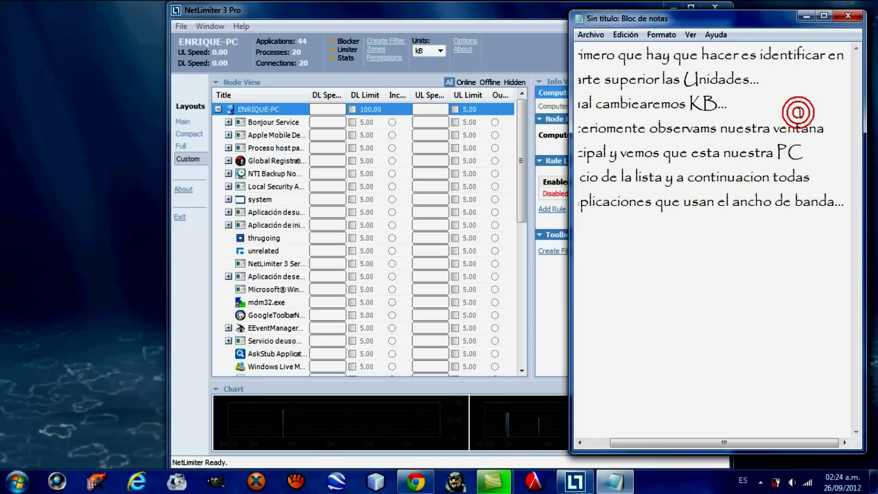
left_click(804, 78)
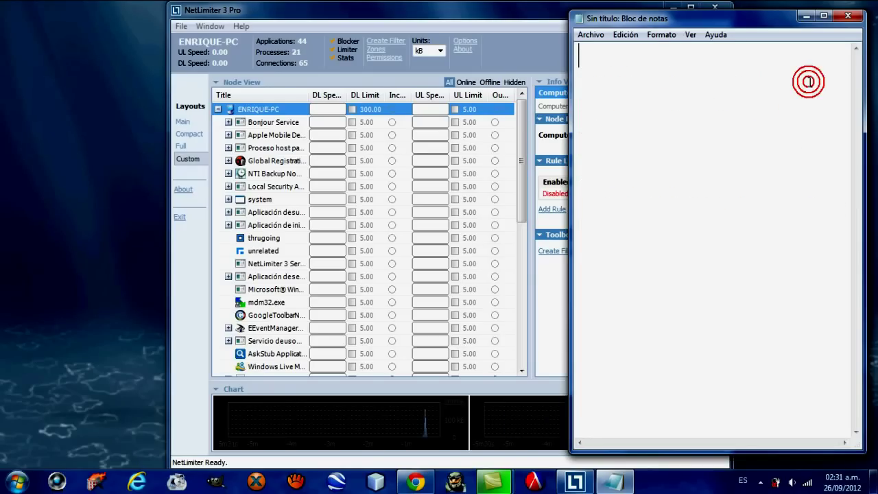
type("...en")
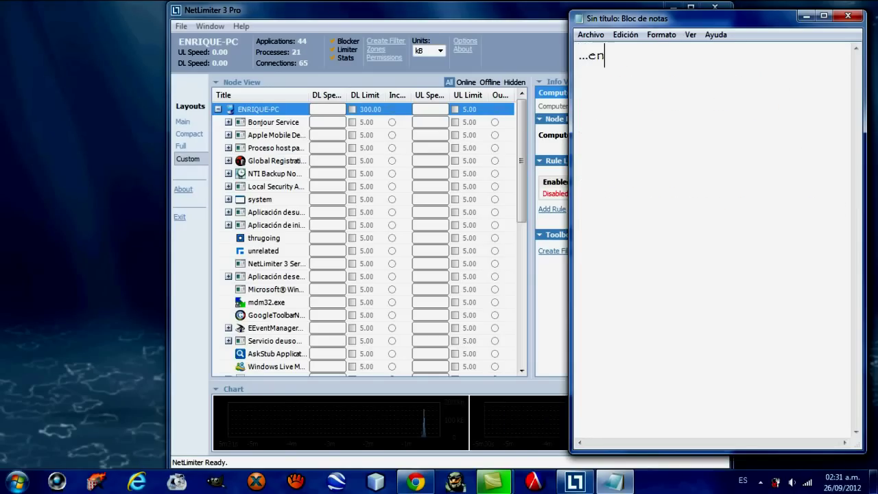
type(" seguida")
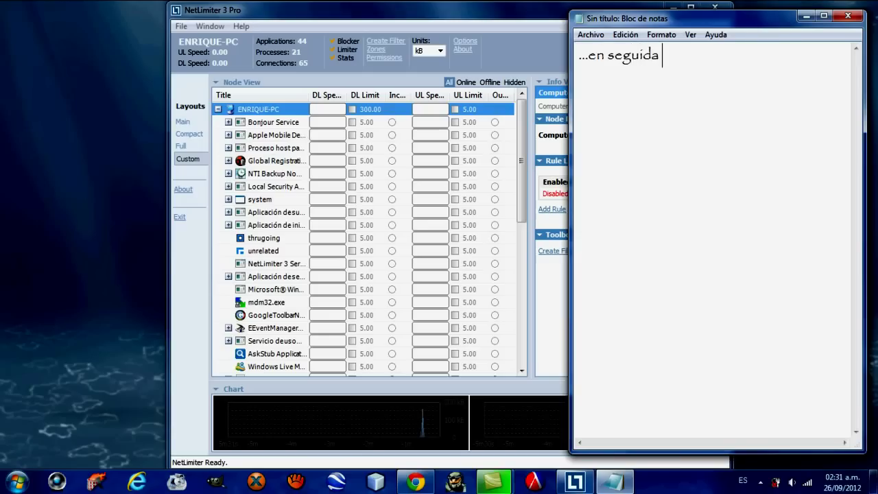
type(" deb")
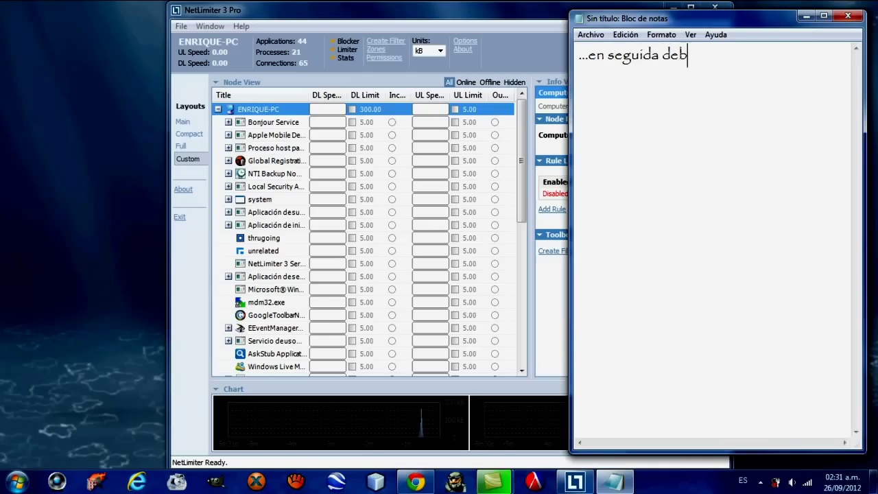
type("emos habi")
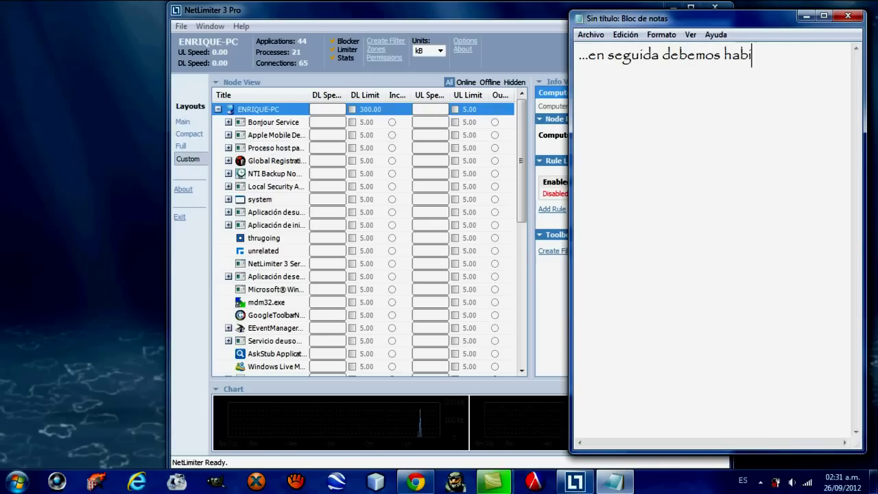
type("litar la c")
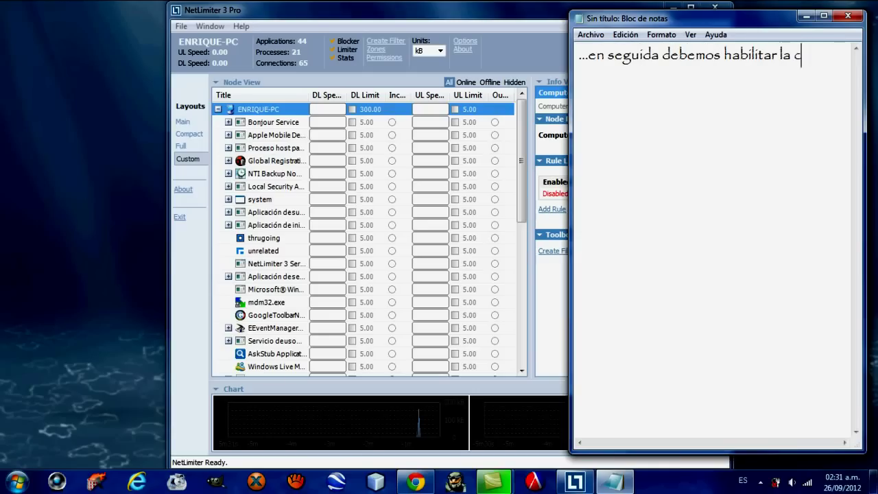
type("asilla c")
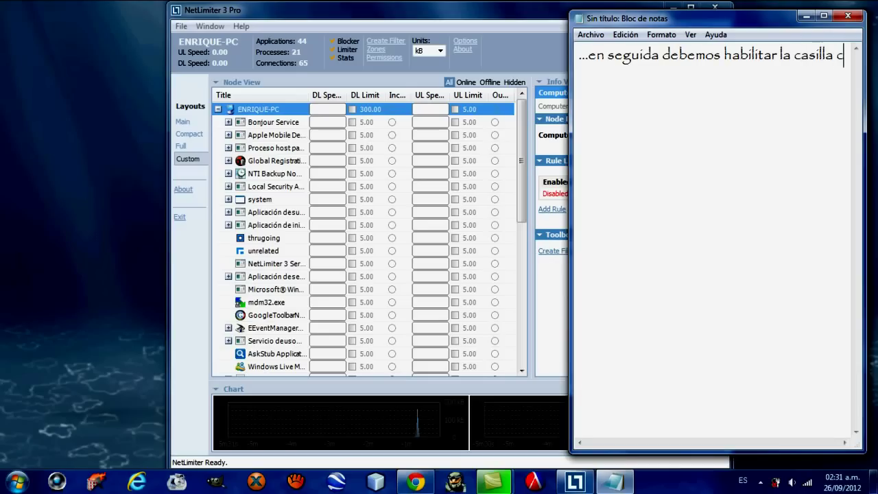
type("orrespon")
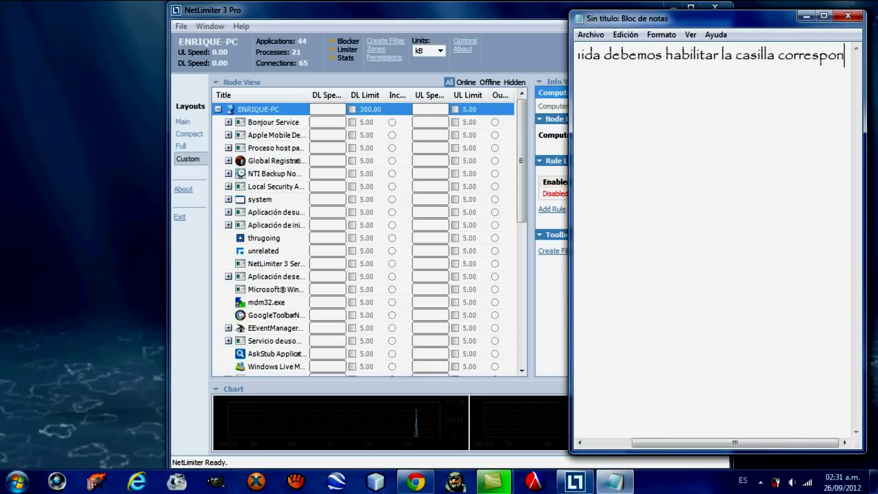
type("diente")
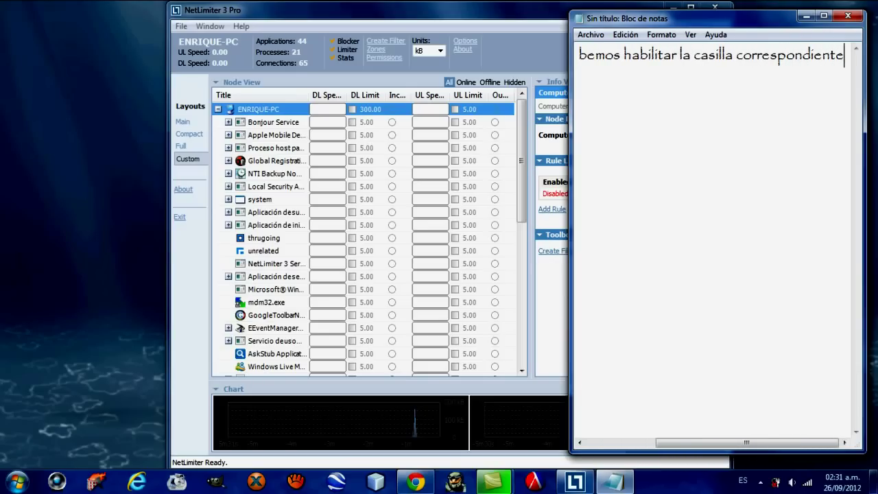
key("Return")
type("a nuest")
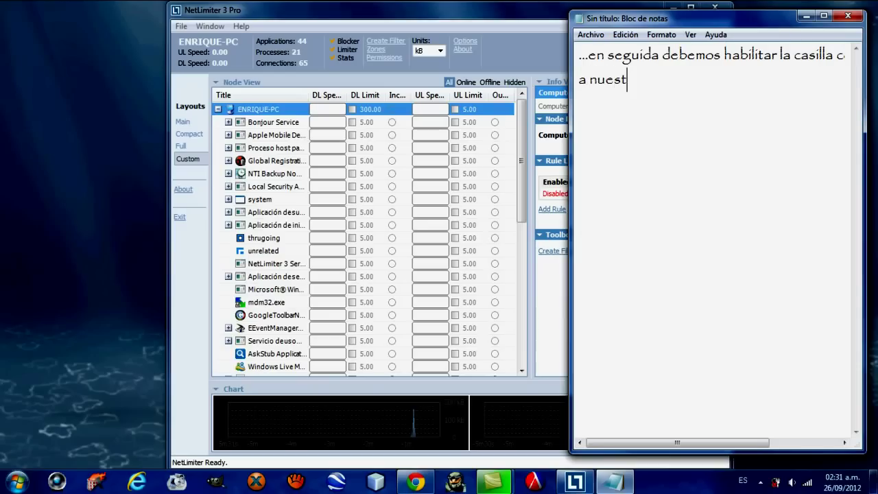
type("ra PC,")
Tick the PC's DL Limit checkbox and note that clicking opens the window to restrict bandwidth
left_click(352, 109)
left_click(796, 70)
type(", y da")
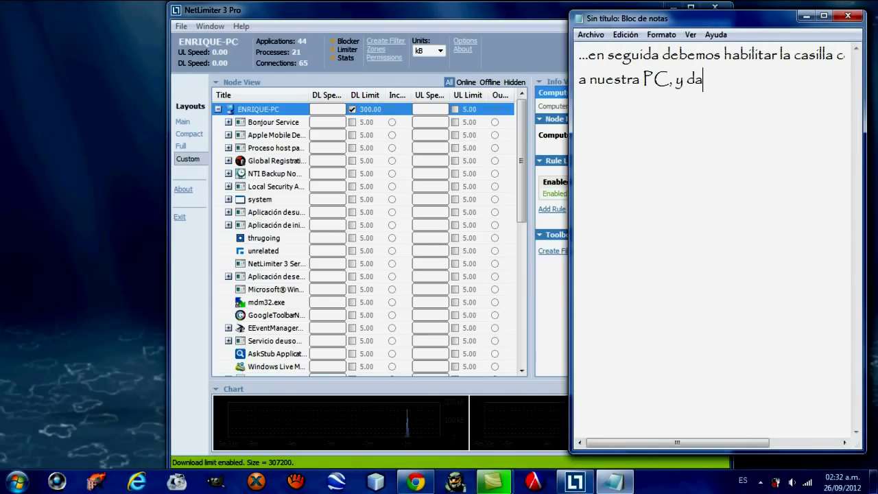
type("ndo un clik")
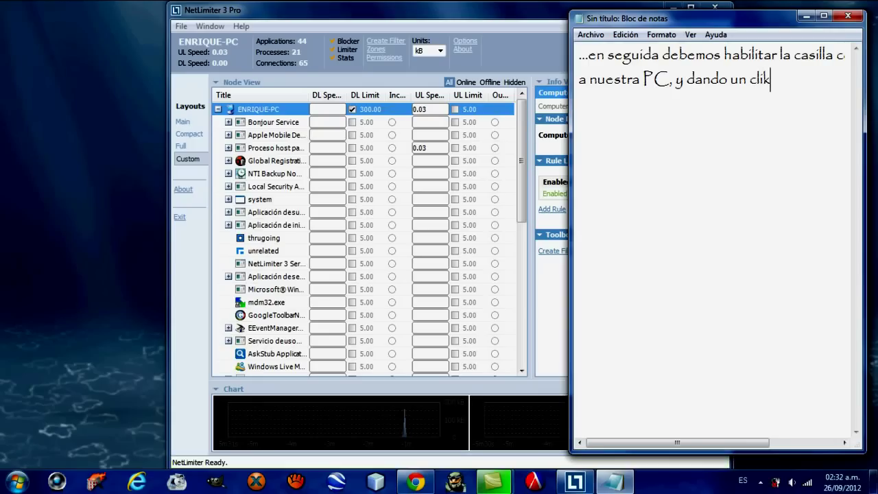
type(" en seguida")
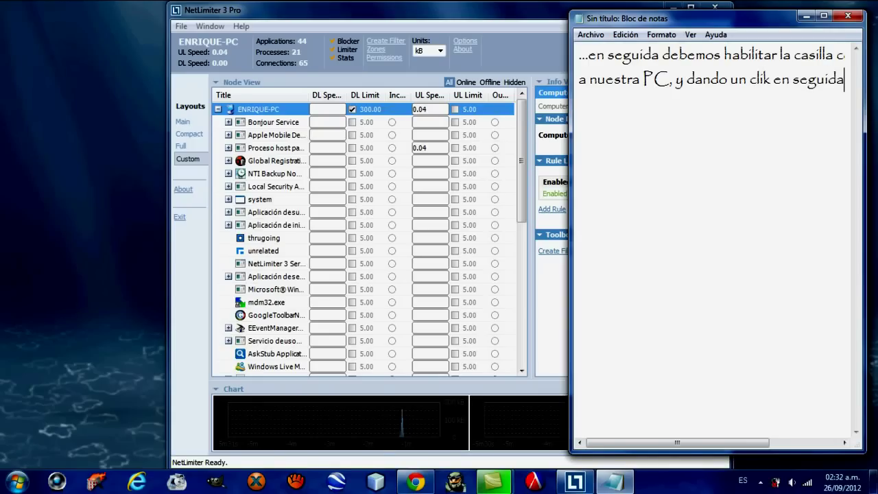
type(" se ab")
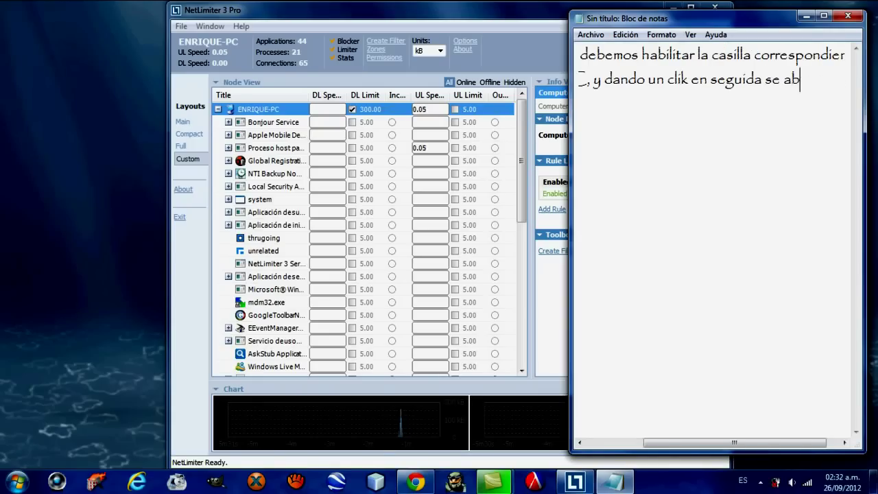
type("rira la ventana")
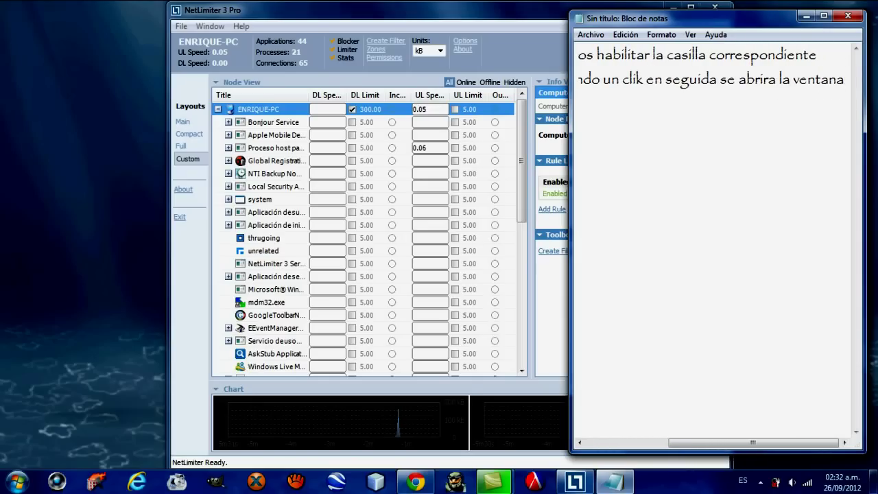
key("Return")
type("P")
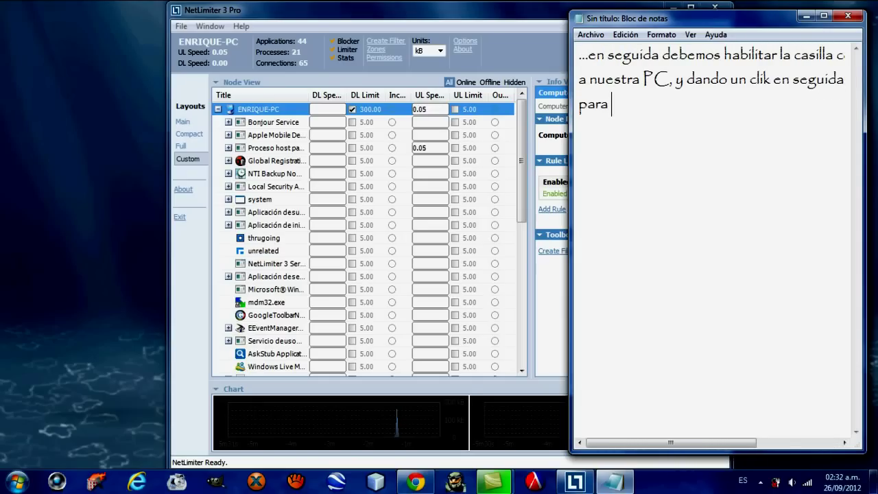
type("restrin")
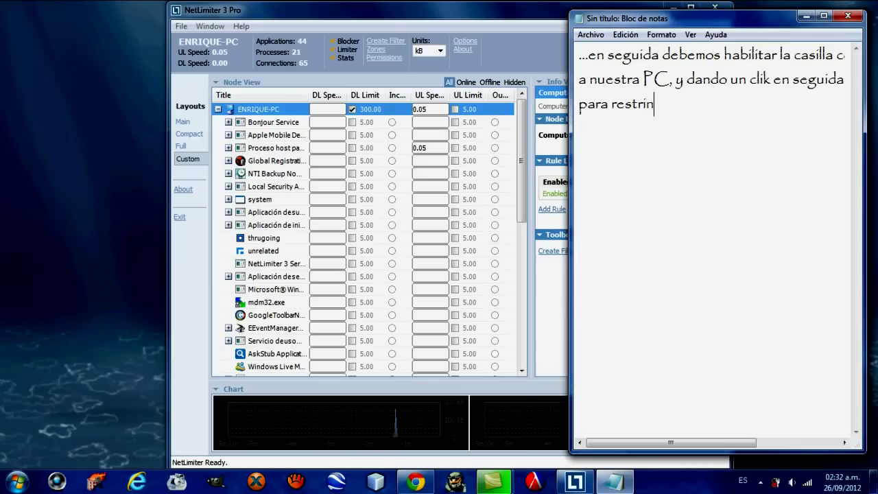
type("gir el ancho ")
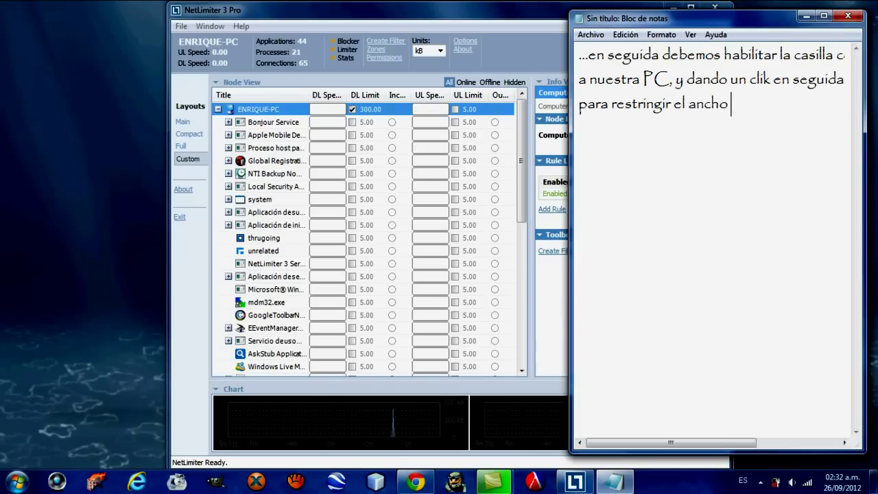
type("de banda...")
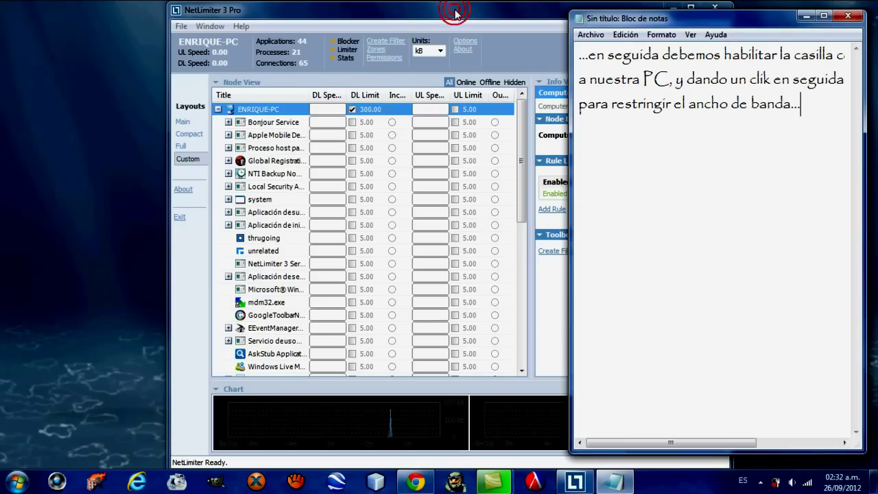
Change ENRIQUE-PC's download limit from 300 to 100 kB and save it
left_click(369, 109)
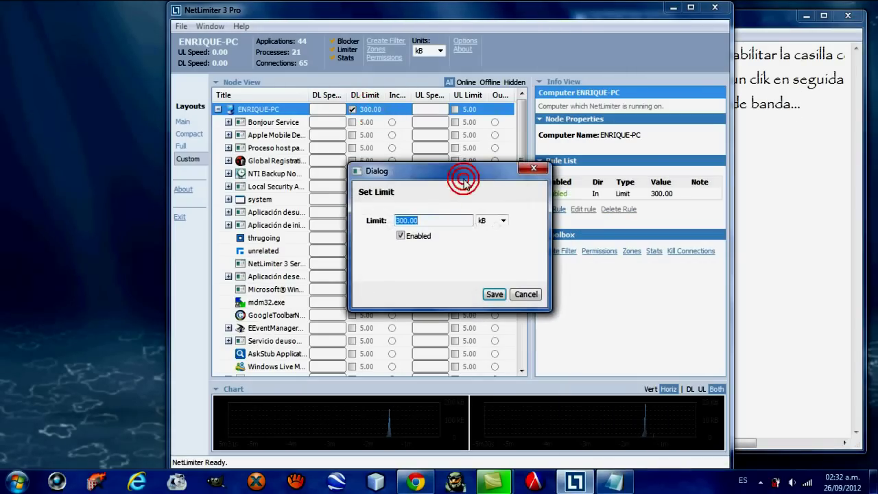
type("1")
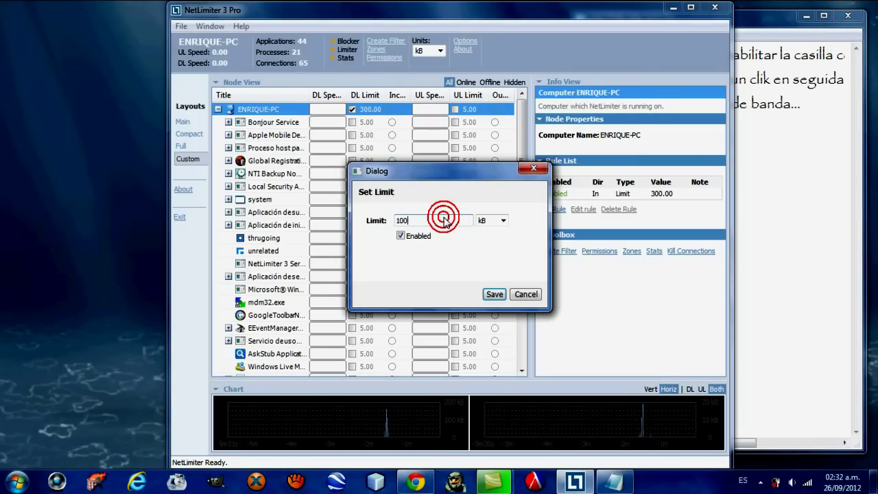
left_click(493, 295)
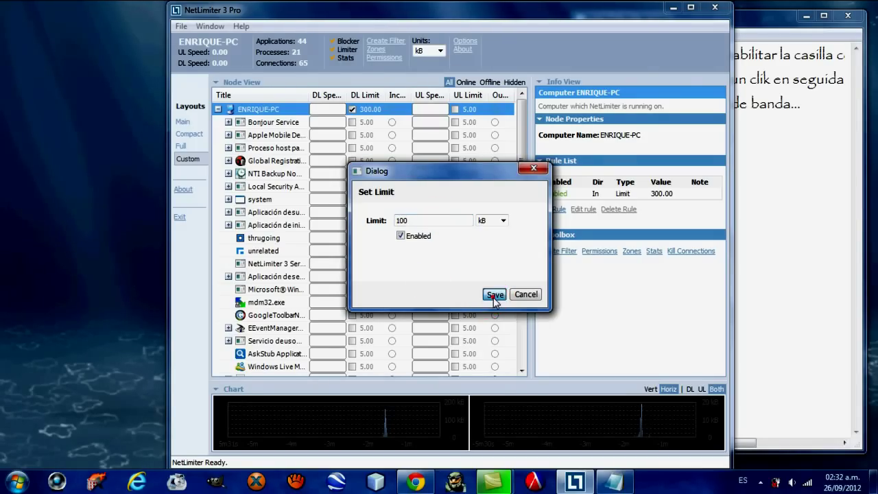
left_click(828, 111)
Add note lines from 'en este caso le puse 100 y guarde los cambios' through 'del ancho de banda.'
key("Return")
type("en este ca")
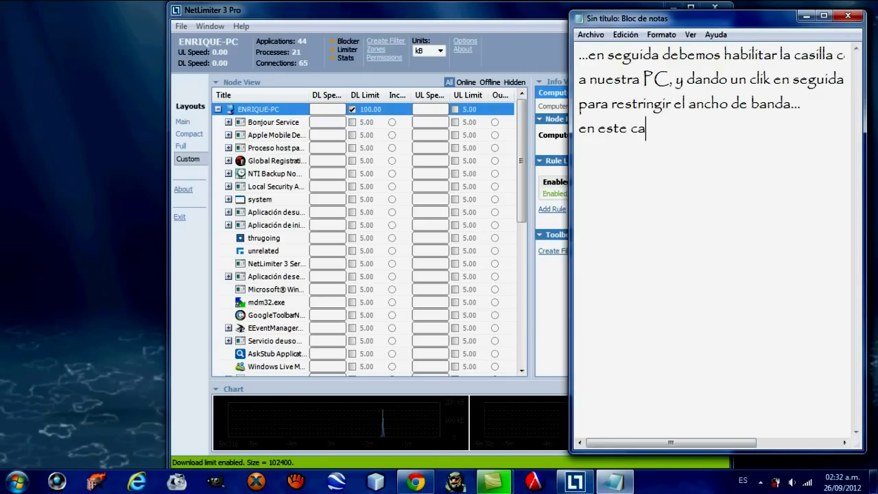
type("so le pu")
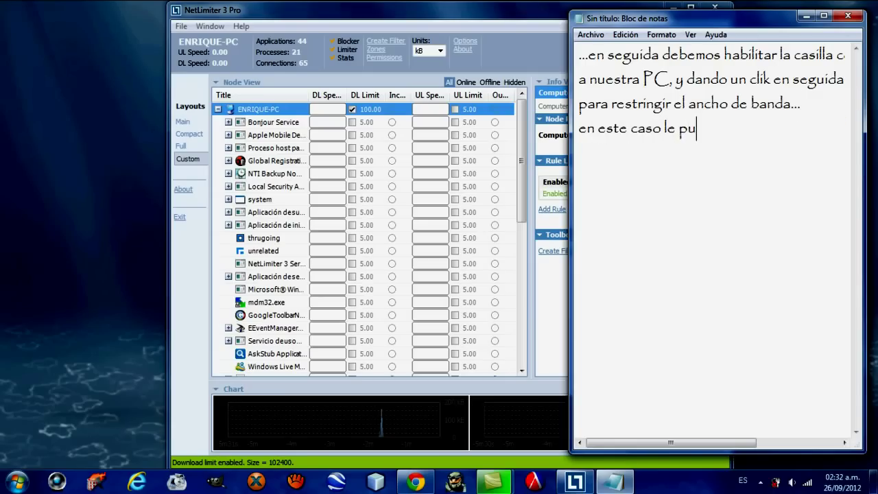
type("se 100")
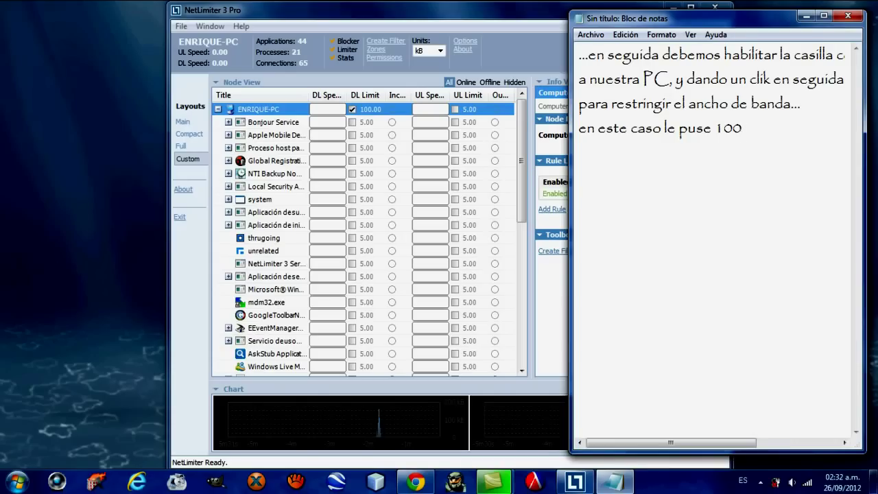
type(" y guarde l")
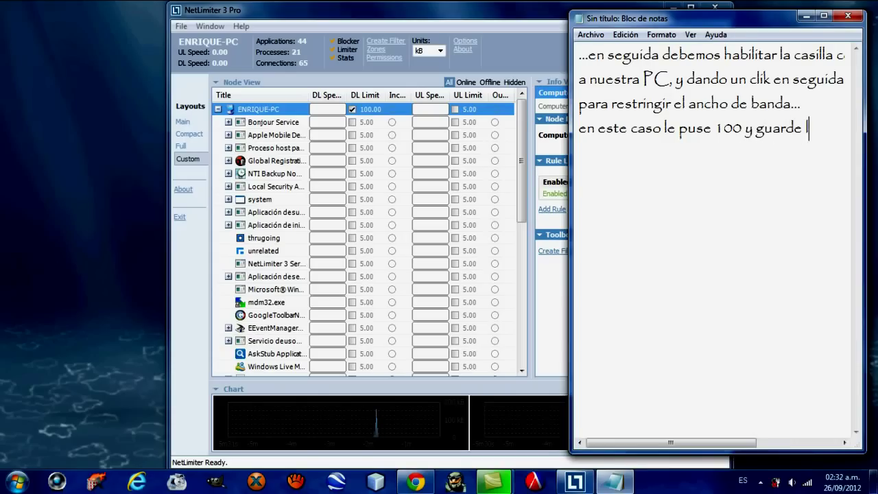
type("os cambio")
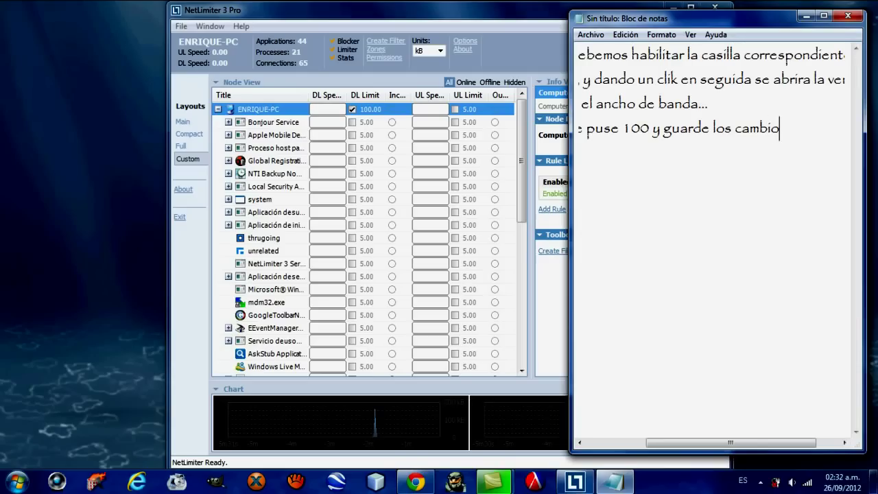
type("s para desp")
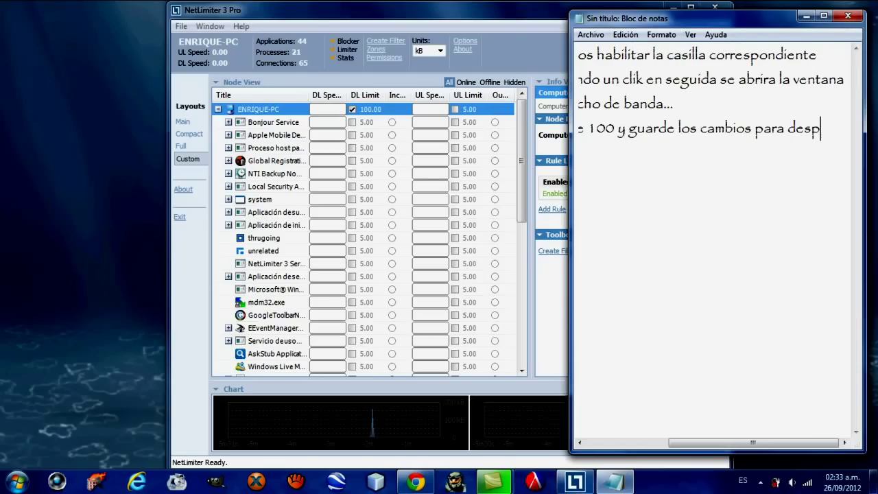
type("ues hacer")
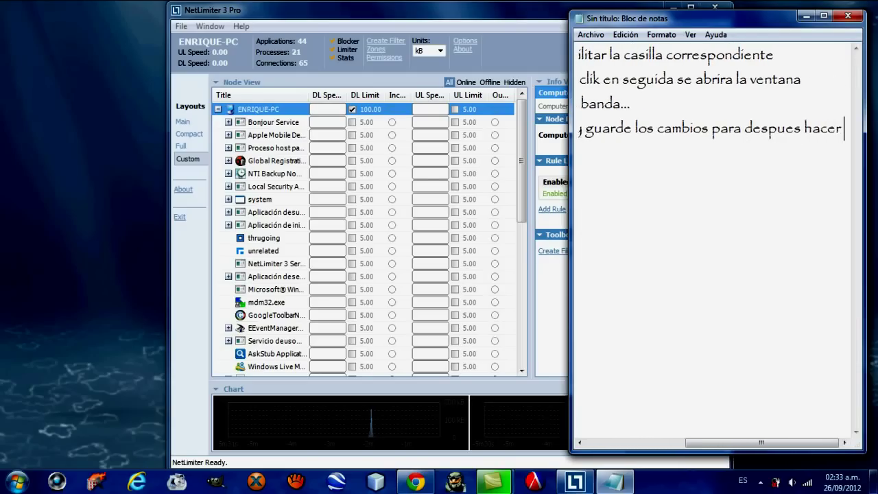
type(" un test")
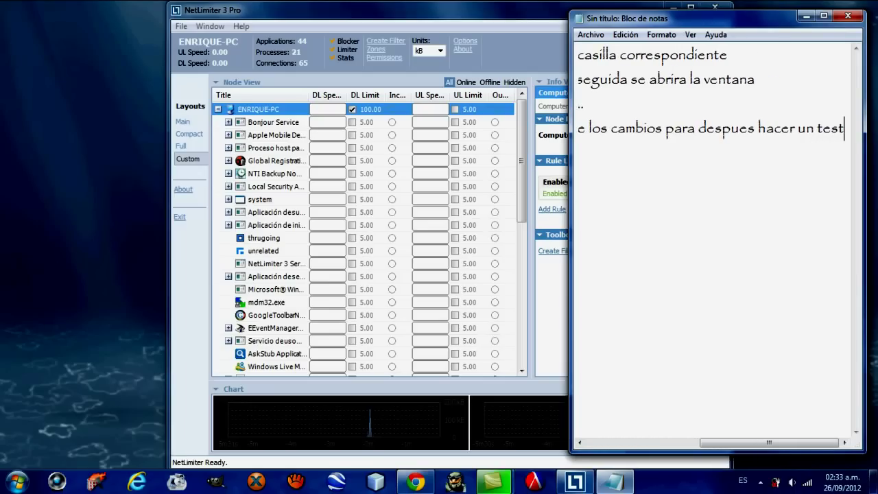
key("Return")
type("de")
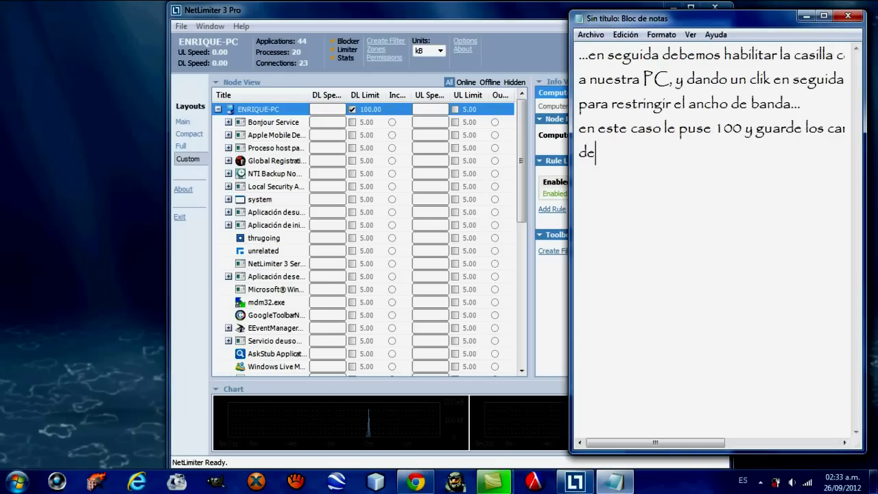
type(" velocidad y observar la dismu")
key("BackSpace")
type("inucion")
key("Return")
type("del ancho")
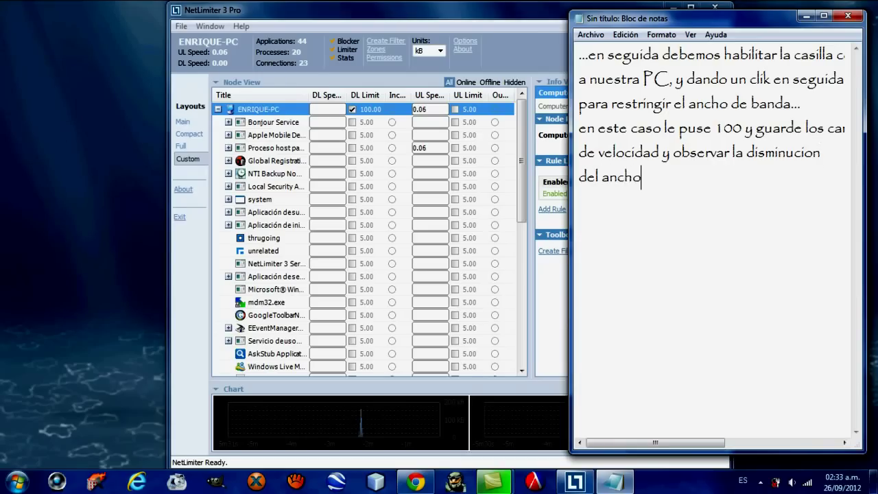
type(" de ban")
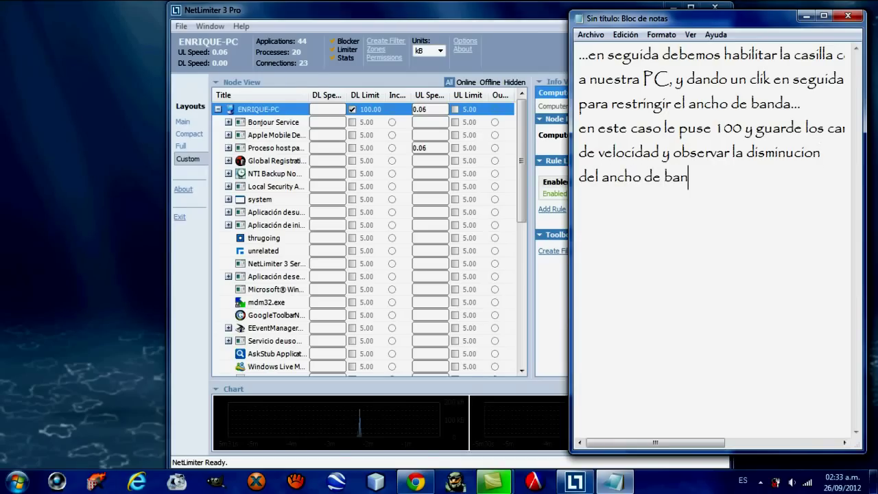
type("da...")
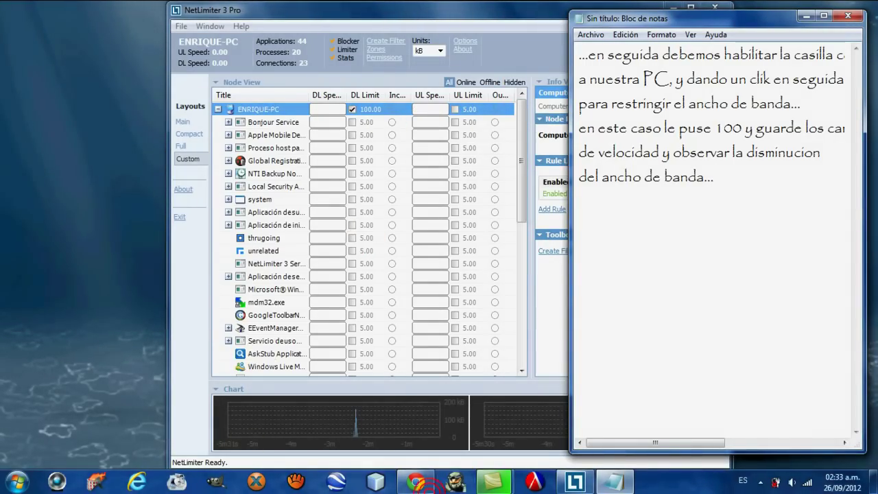
Return to Speedtest.net and rerun the test with VOLVER A PROBAR
left_click(415, 484)
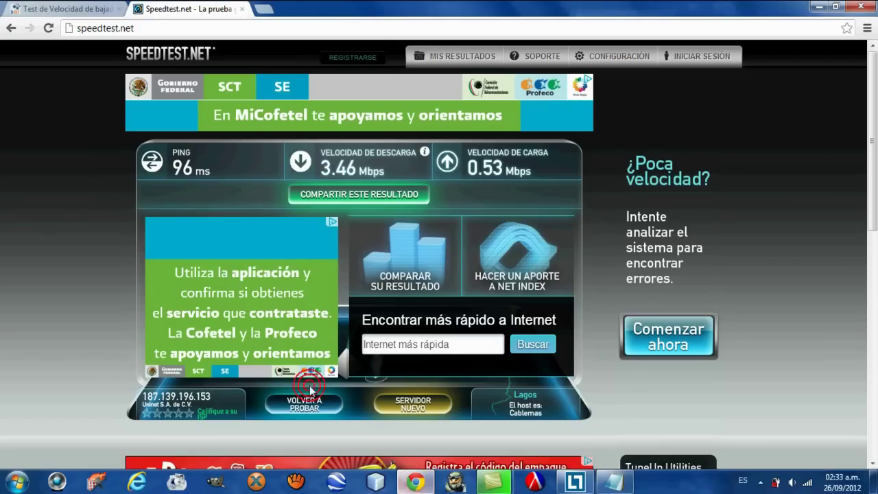
left_click(302, 408)
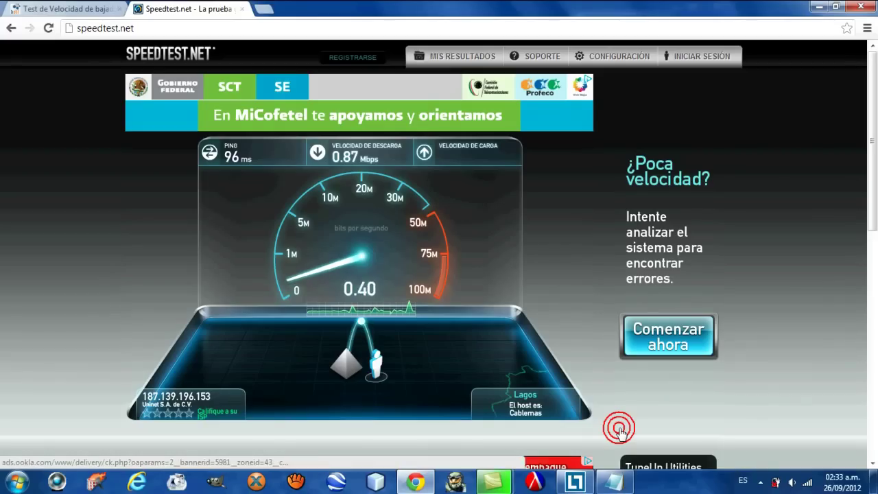
Replace the note with 'como observamos si hubo una disminucion en la descarga' plus a line on the unchanged upload
mouse_move(615, 486)
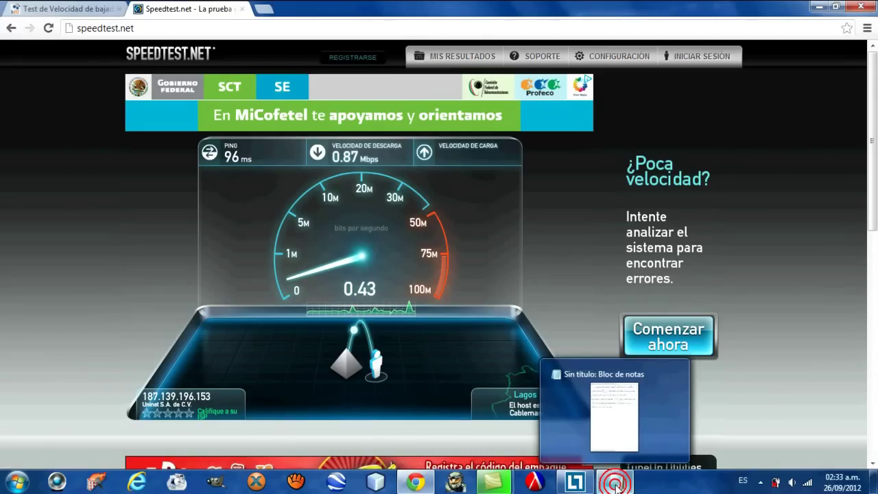
left_click(616, 486)
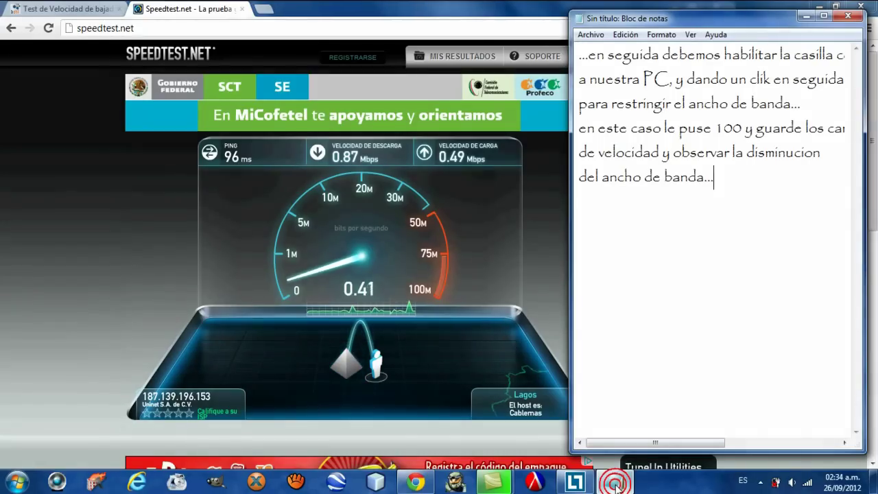
key("ctrl+a")
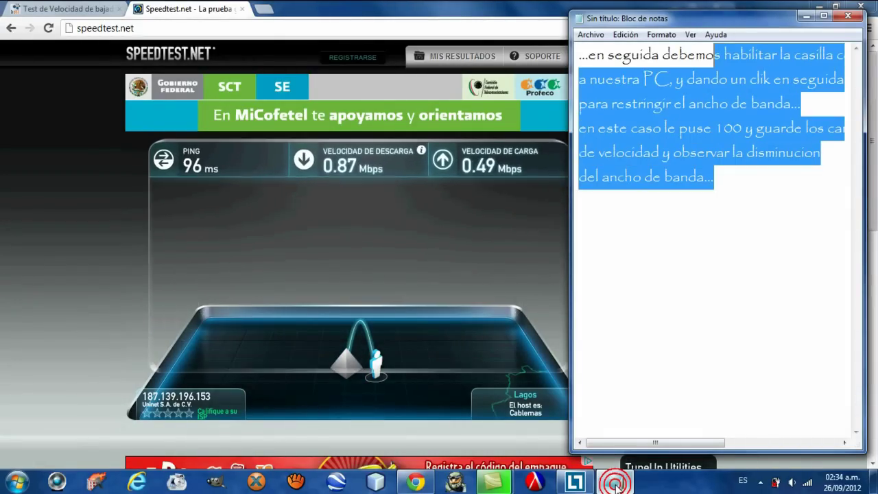
type("como")
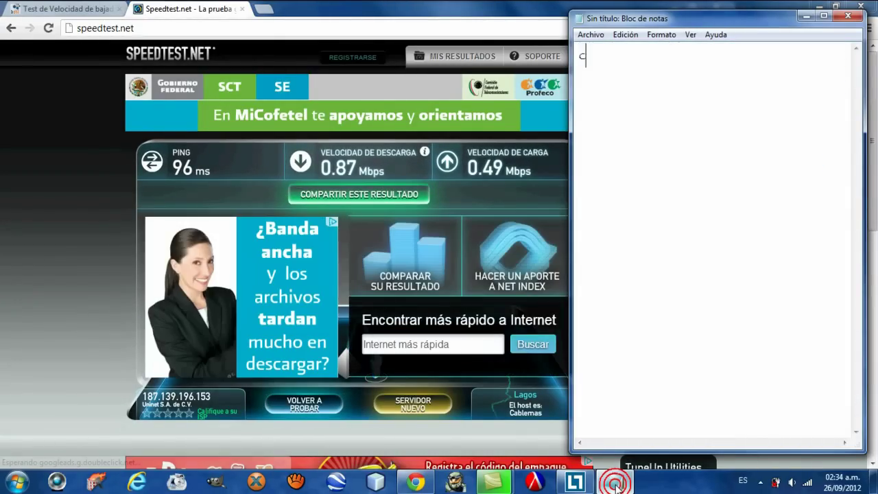
type(" observamos si")
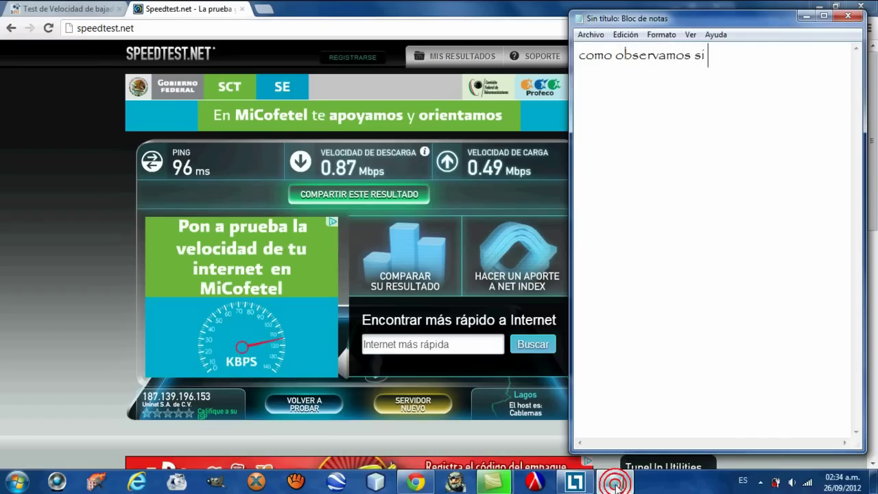
type(" hubo una dis")
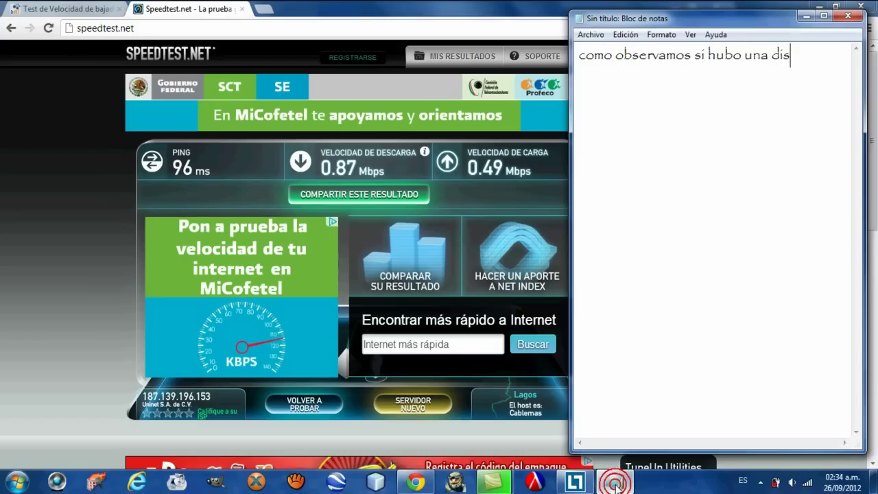
type("minucion")
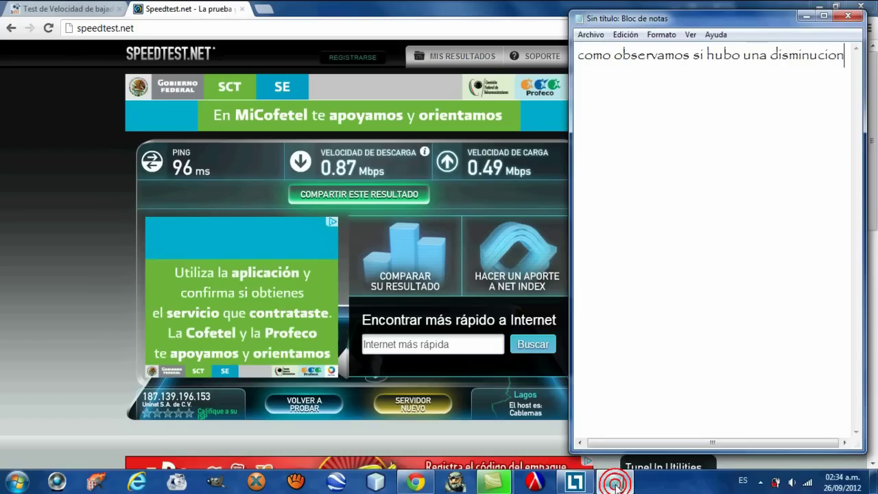
type(" en la descarga")
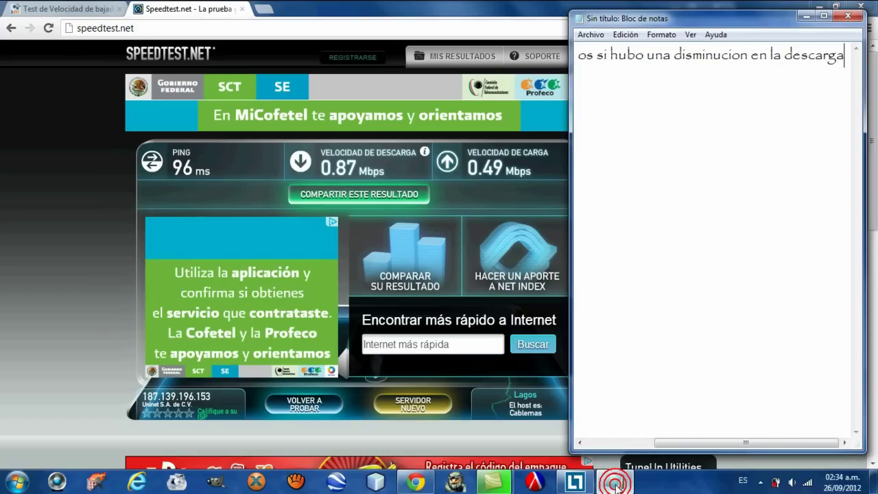
key("Return")
type("y como")
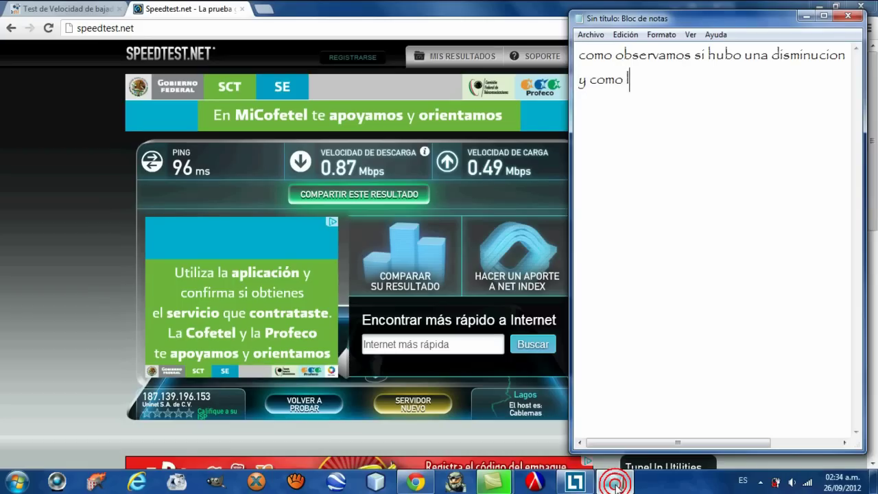
type(" la subida no la m")
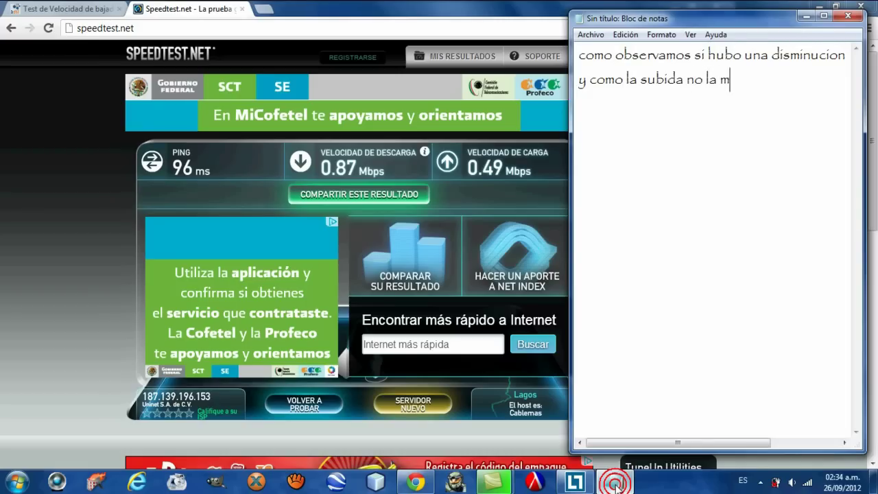
type("odifique pues")
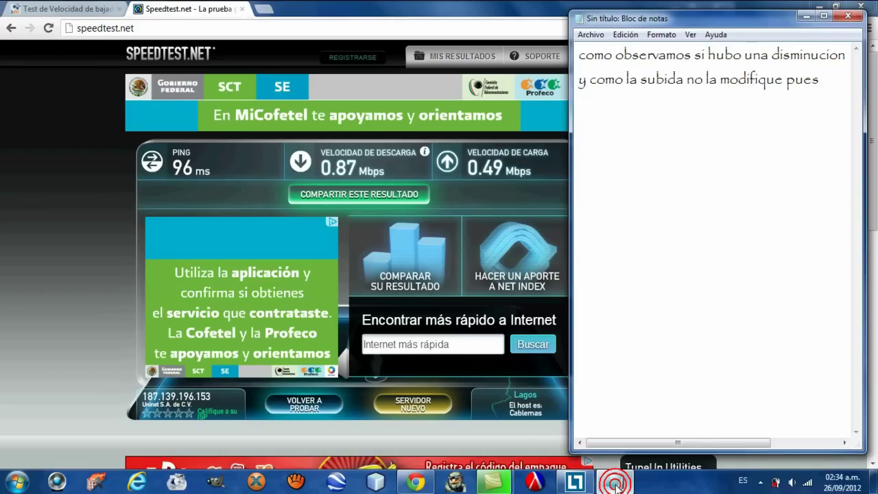
type(" fue la mis")
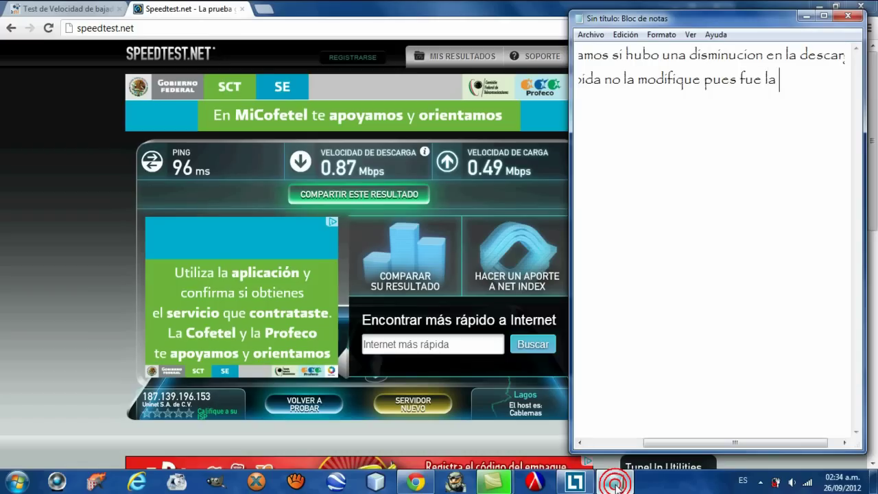